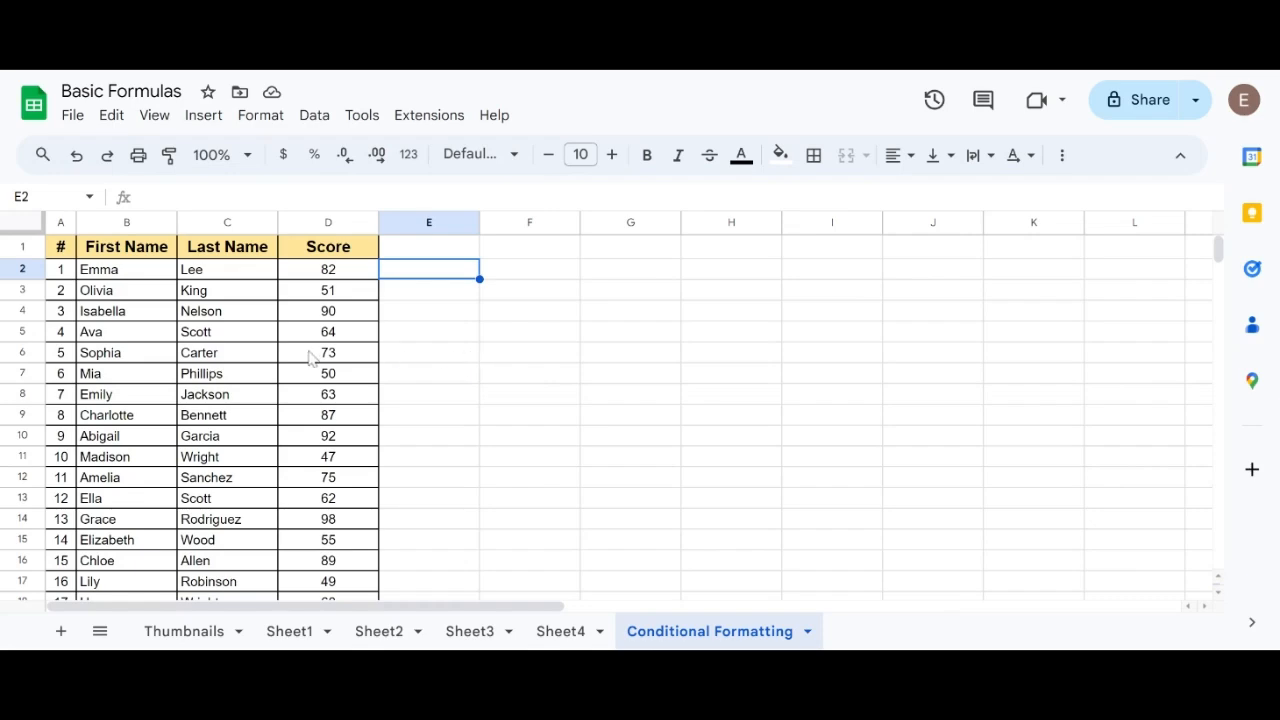
Select the first names in the range B2:B36.
scroll(280, 387, "down", 6)
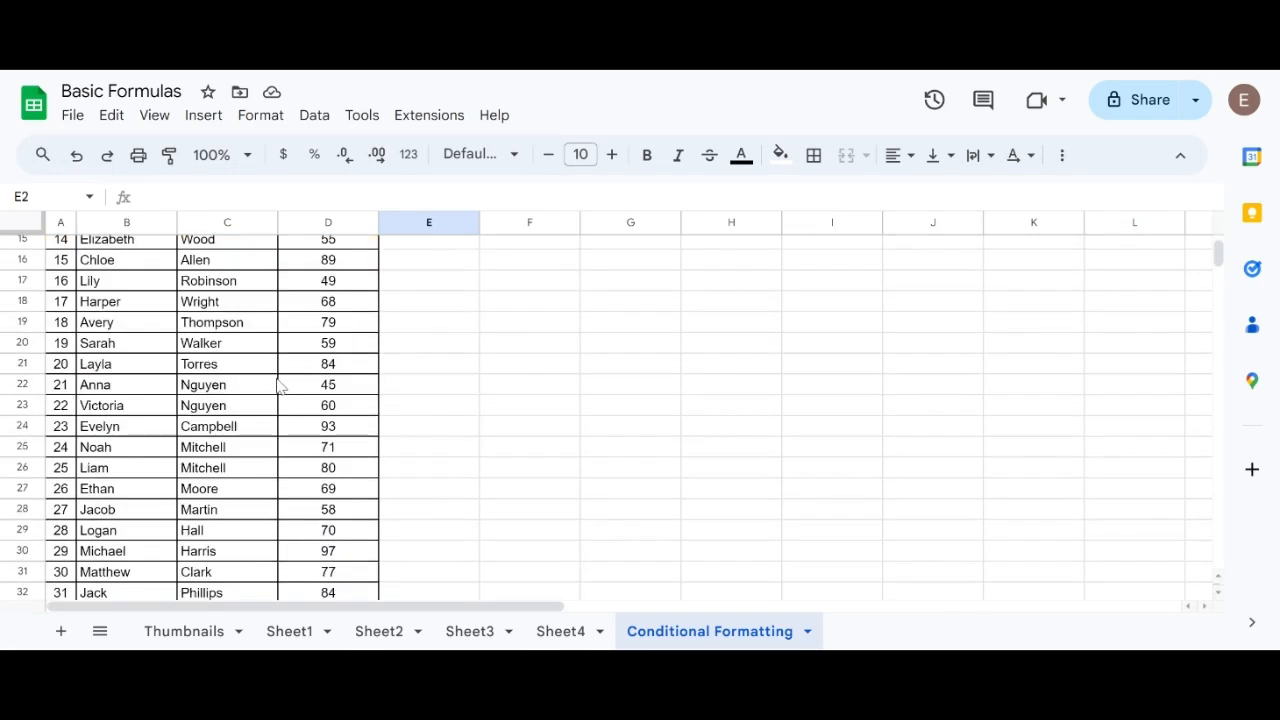
scroll(280, 387, "up", 5)
scroll(280, 387, "up", 2)
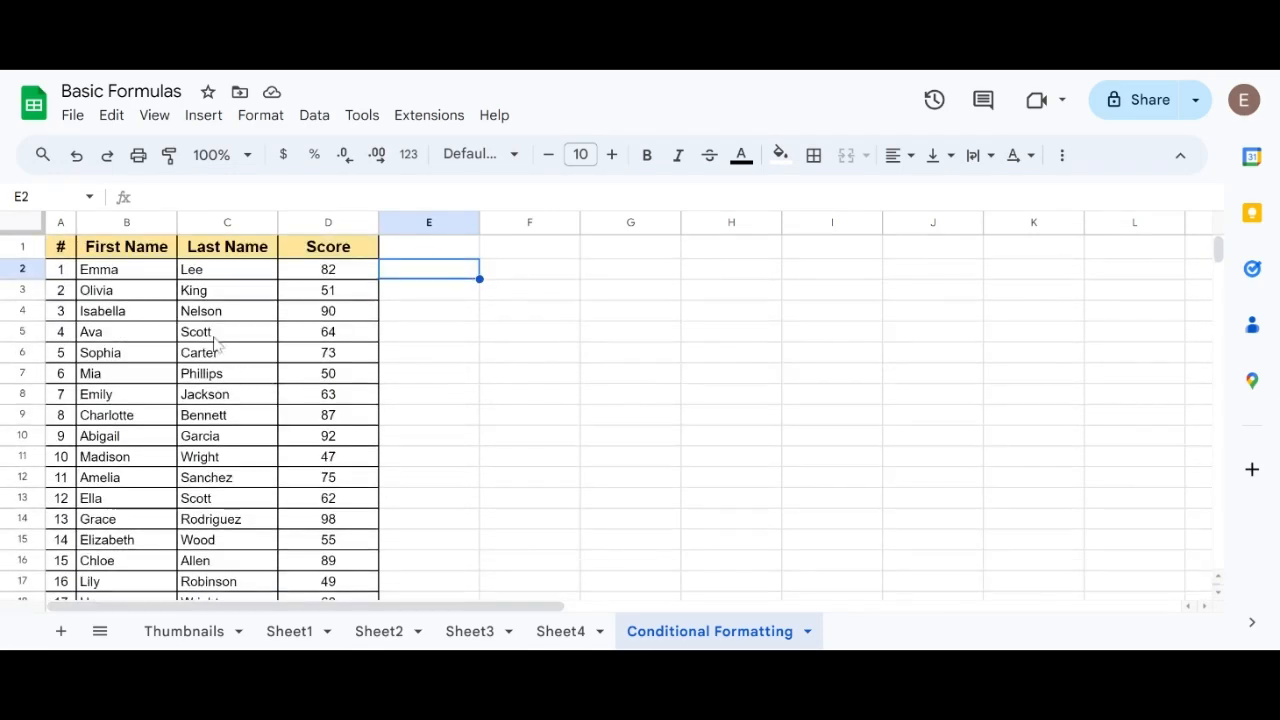
left_click(150, 272)
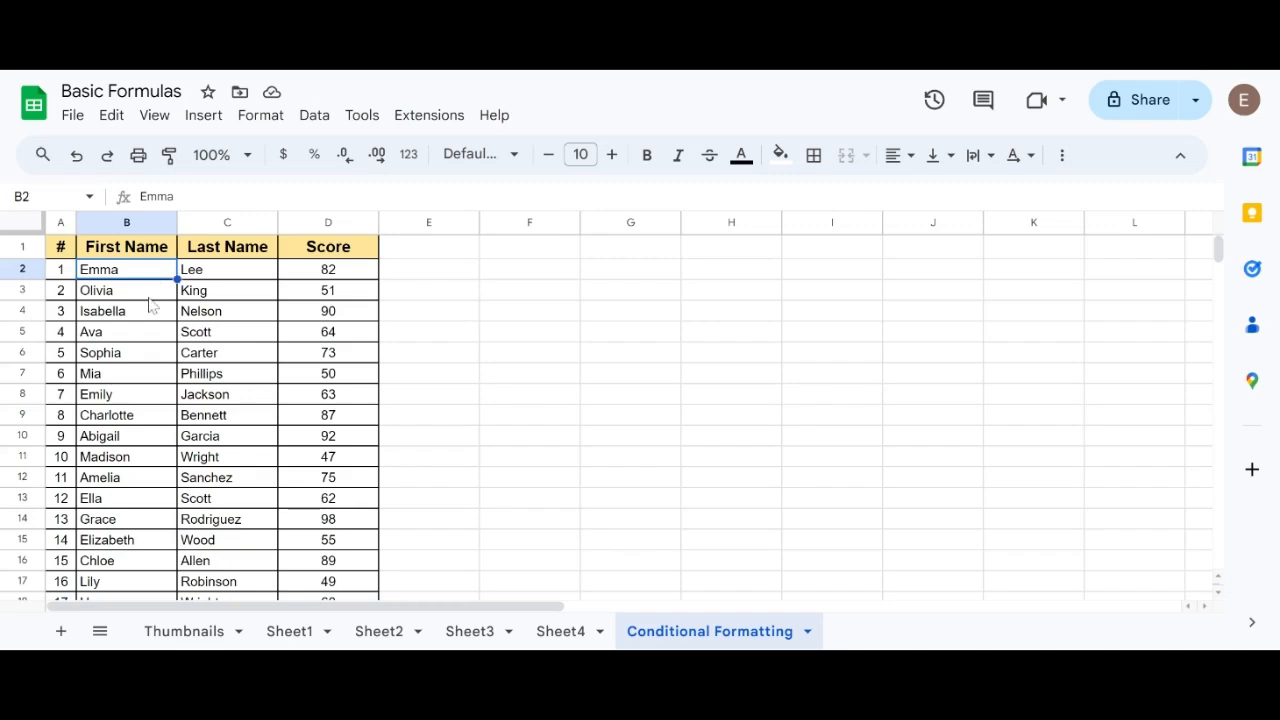
scroll(152, 352, "down", 8)
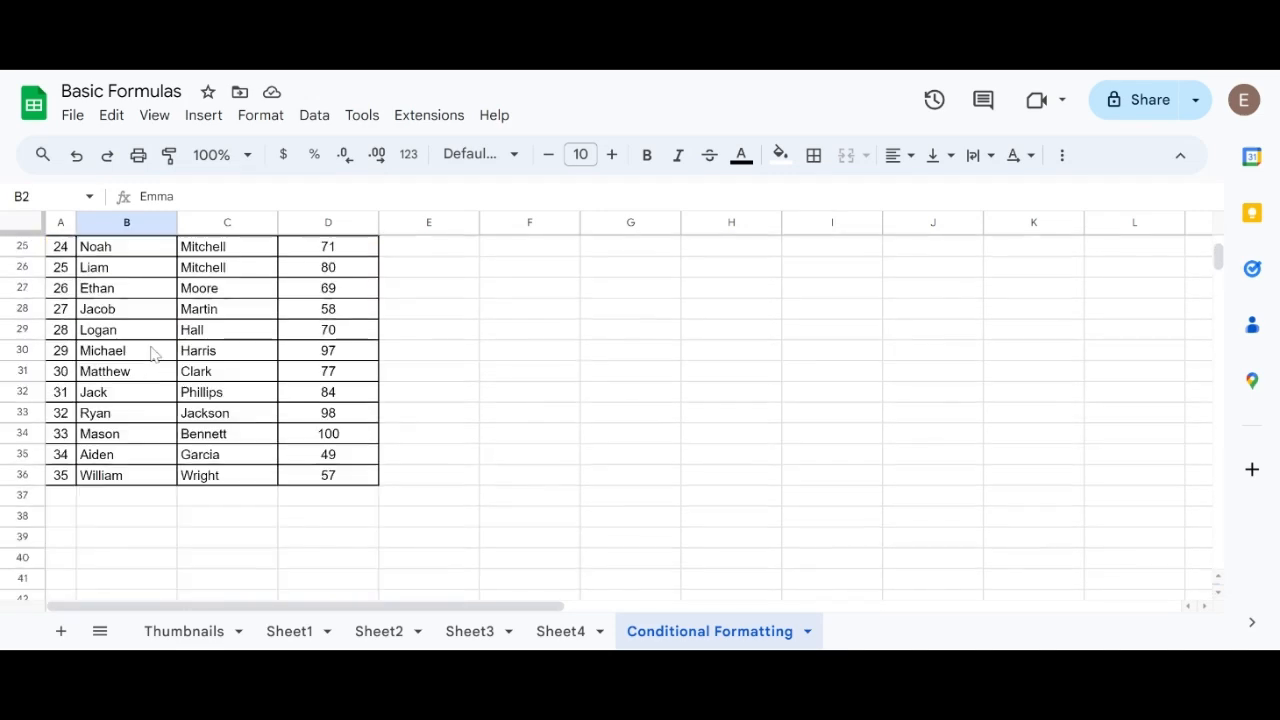
left_click(146, 476, "shift")
scroll(205, 474, "up", 2)
scroll(205, 474, "up", 6)
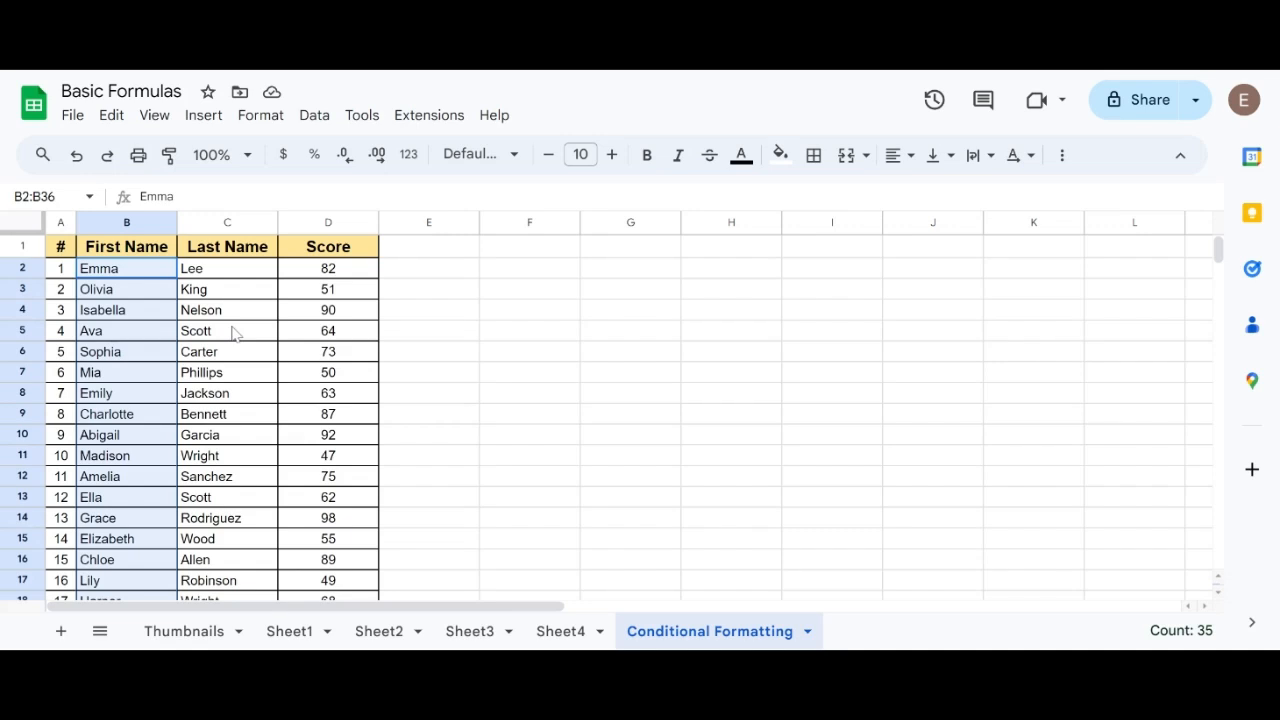
Start a new conditional formatting rule for the first names in B2:B36.
left_click(149, 272)
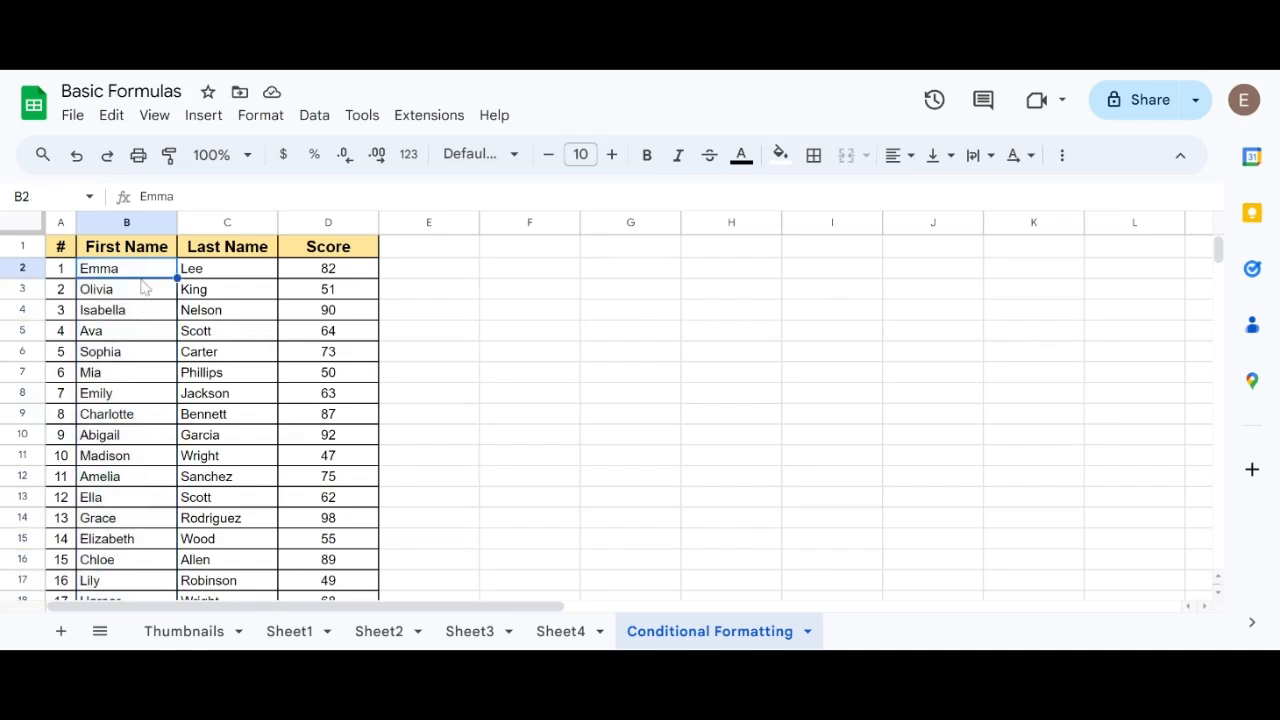
scroll(140, 360, "down", 5)
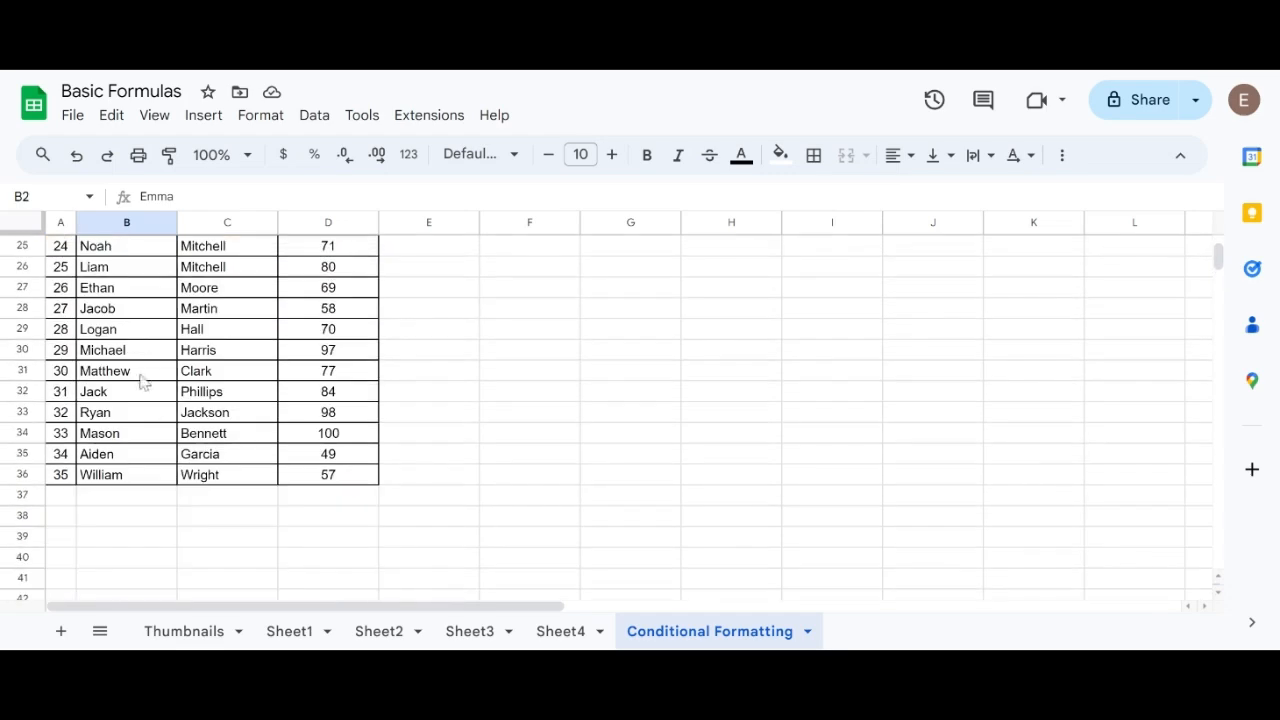
left_click(149, 474, "shift")
scroll(175, 345, "up", 2)
scroll(175, 345, "up", 6)
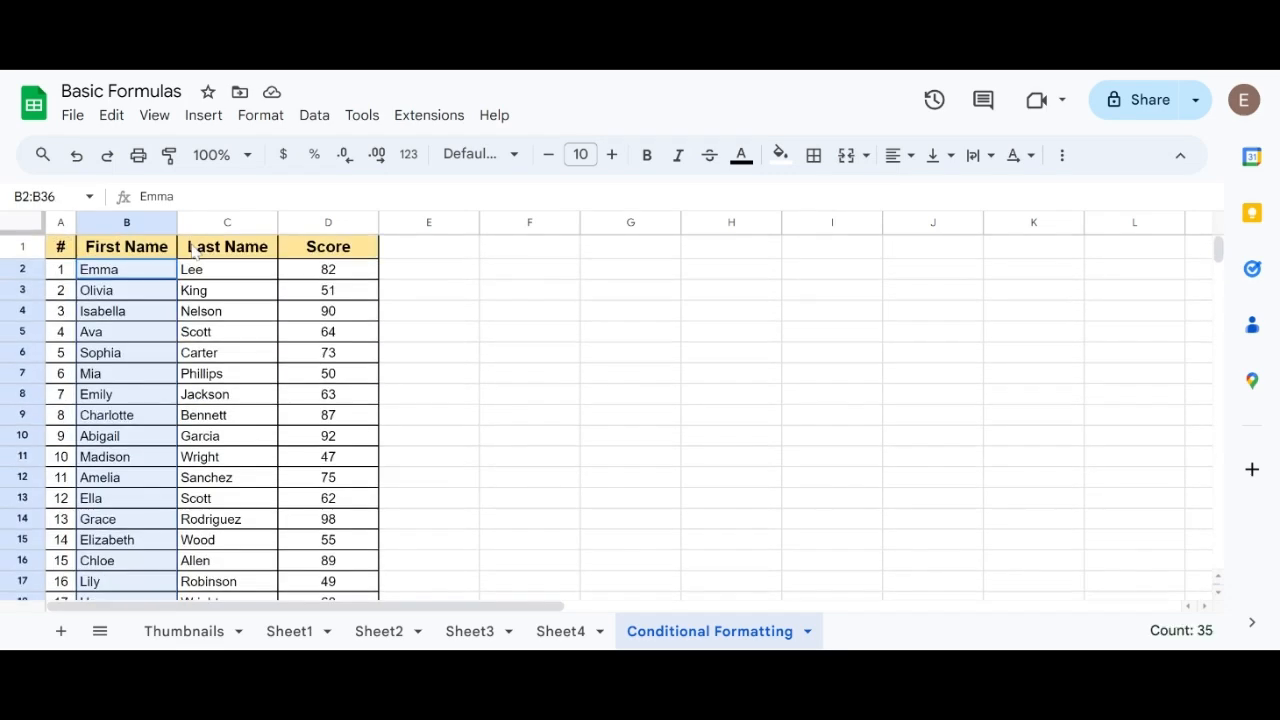
left_click(256, 115)
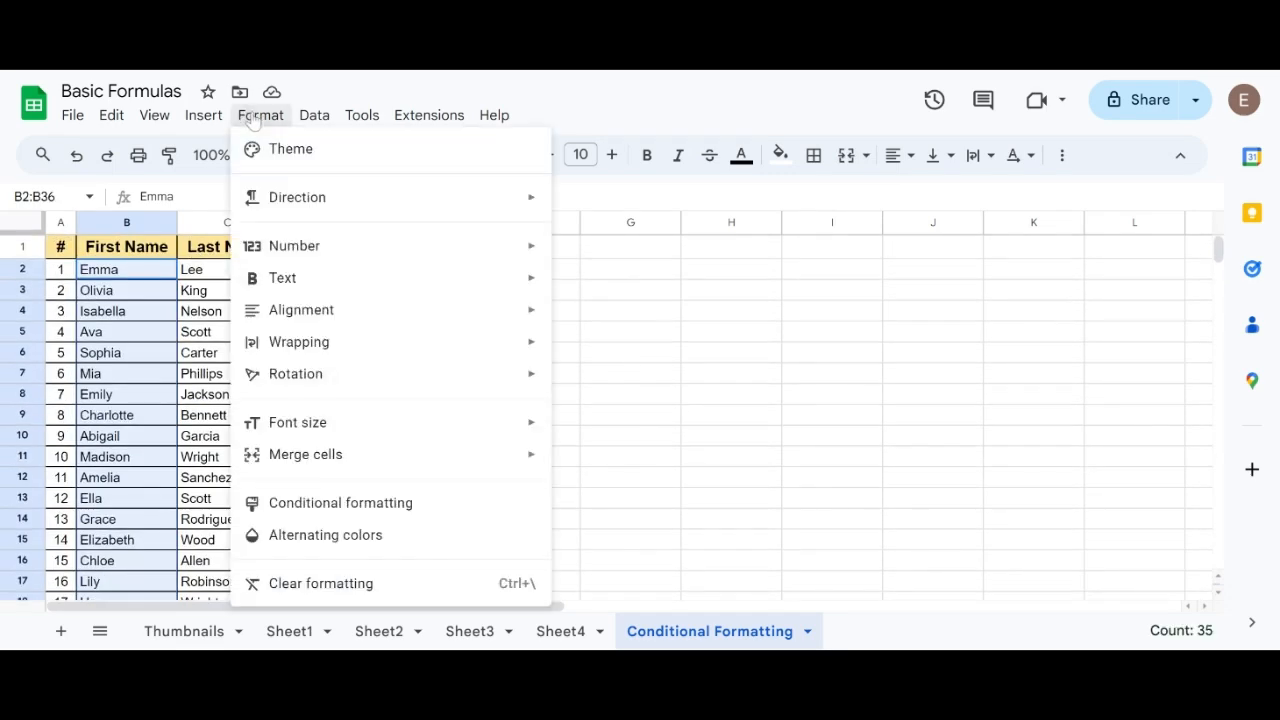
left_click(322, 503)
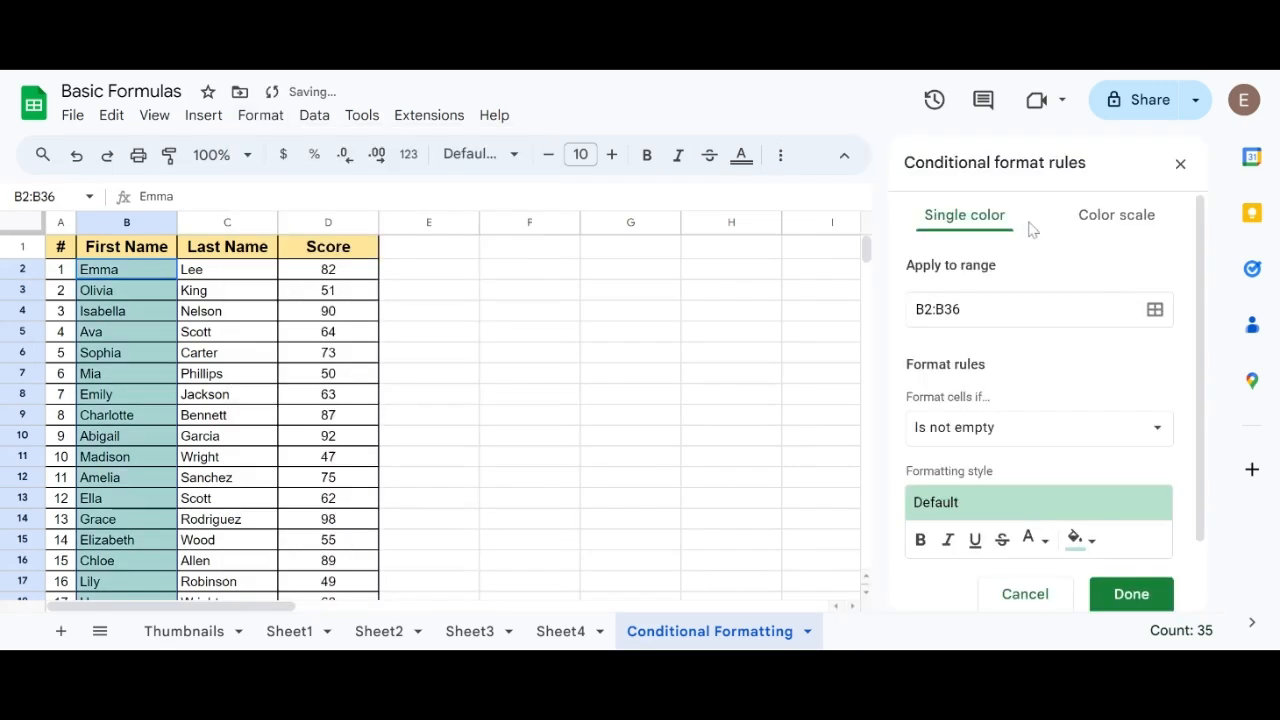
Set the rule's condition to Text contains, using the first name in cell B13 as the value.
left_click(1158, 431)
left_click(1066, 468)
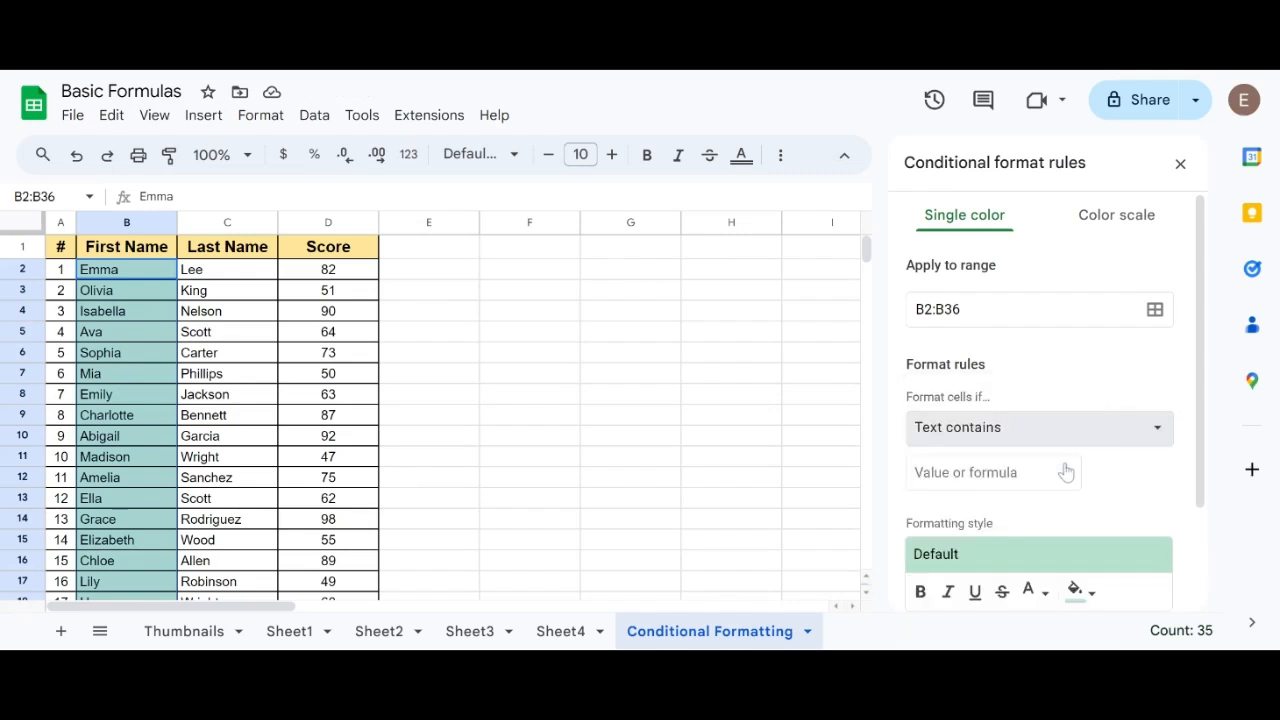
left_click(1000, 472)
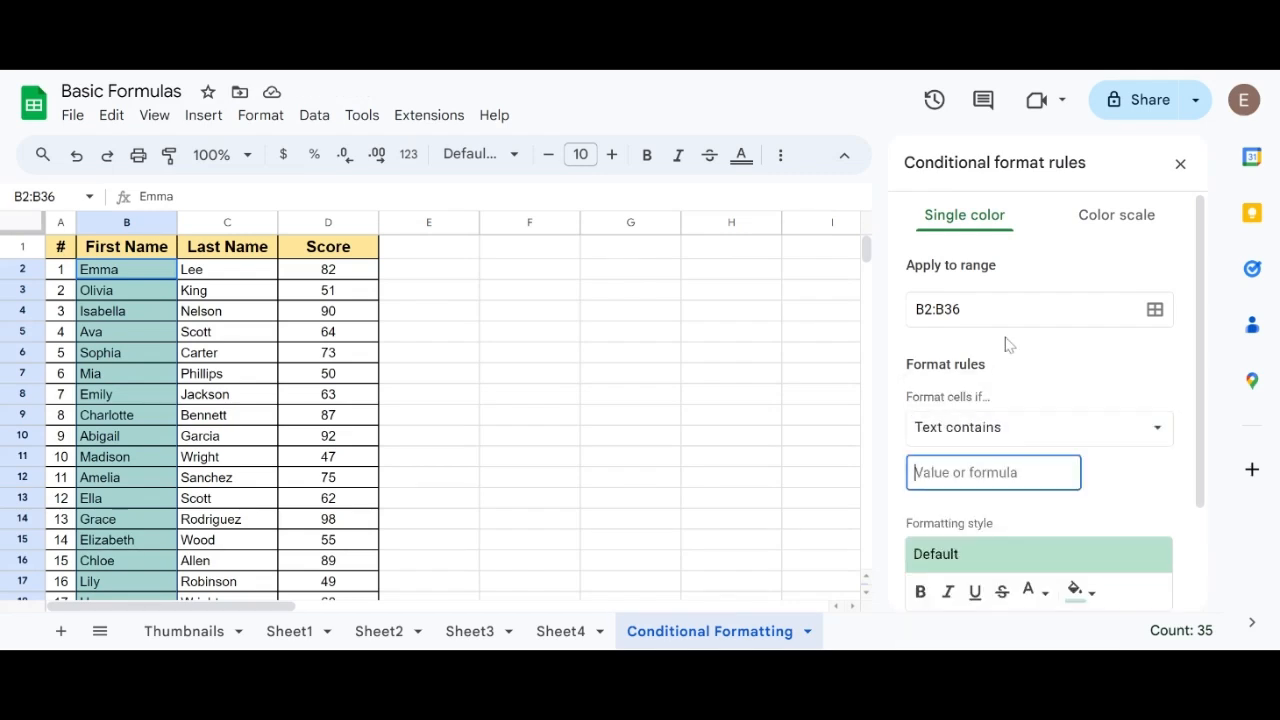
type("Ella")
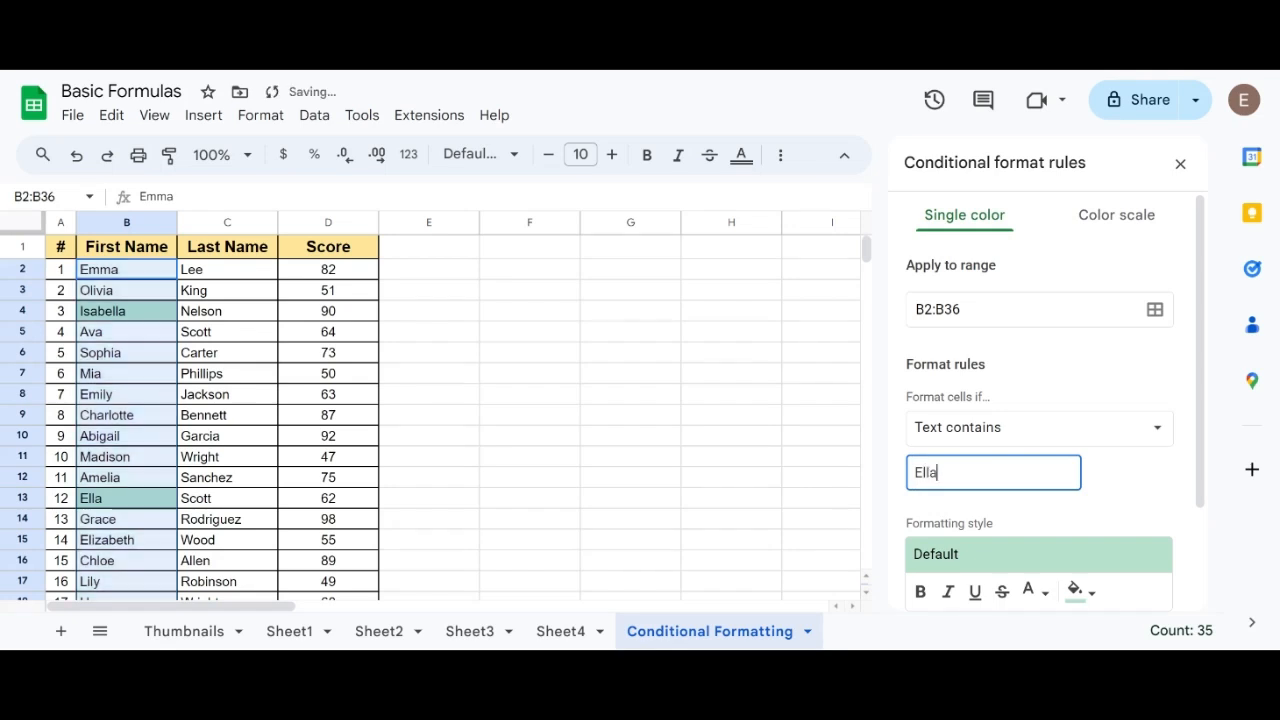
Give the rule a yellow fill colour, save it and close the conditional format rules.
scroll(1040, 450, "down", 3)
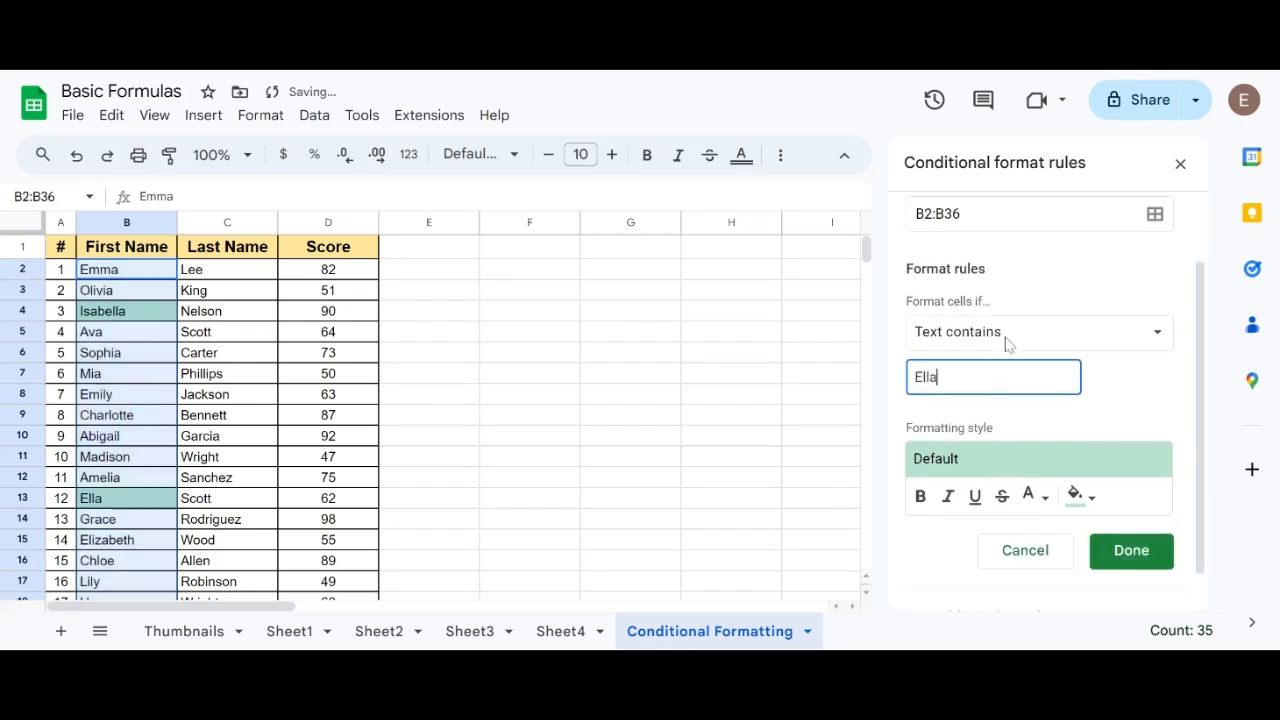
left_click(1075, 460)
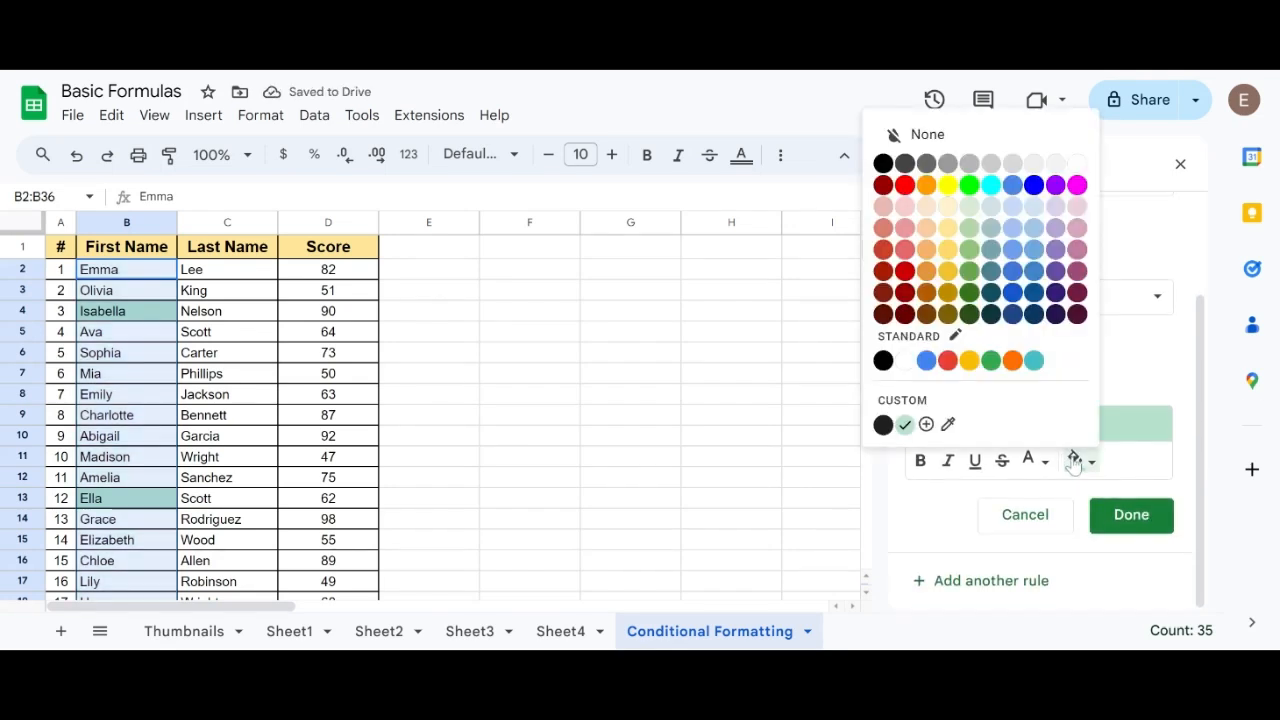
left_click(947, 185)
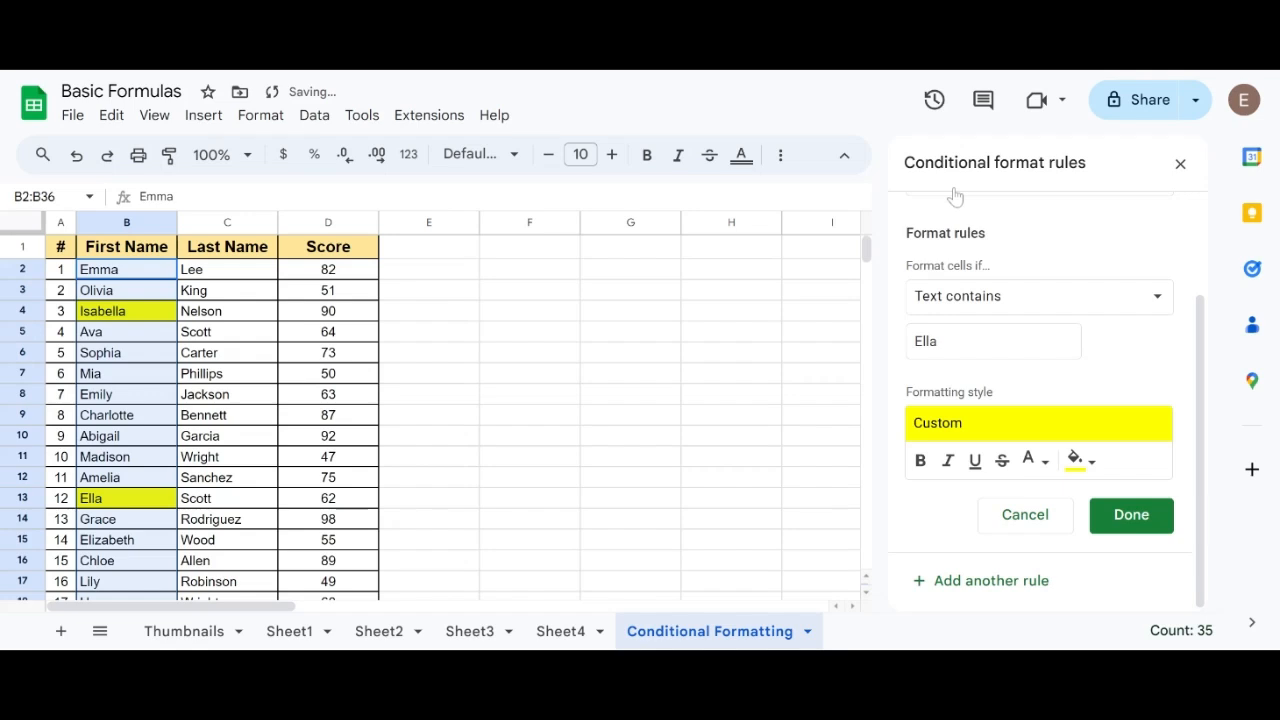
left_click(1129, 515)
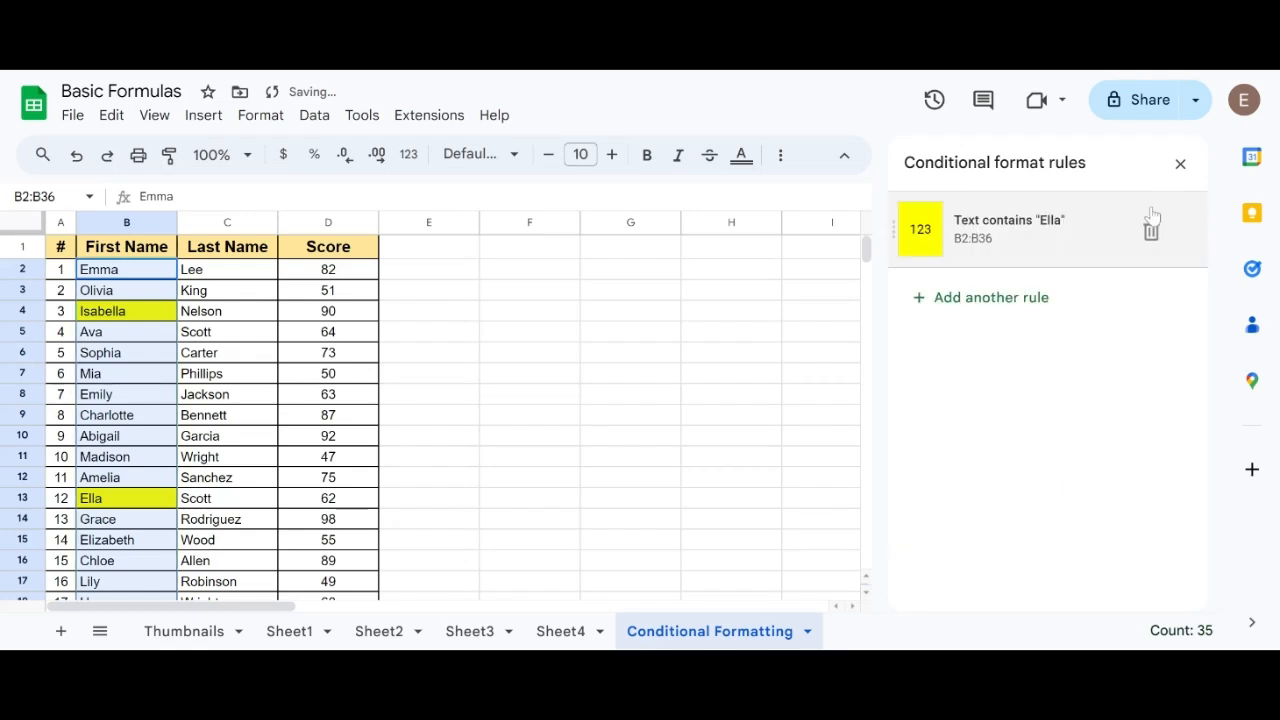
left_click(1179, 163)
left_click(222, 276)
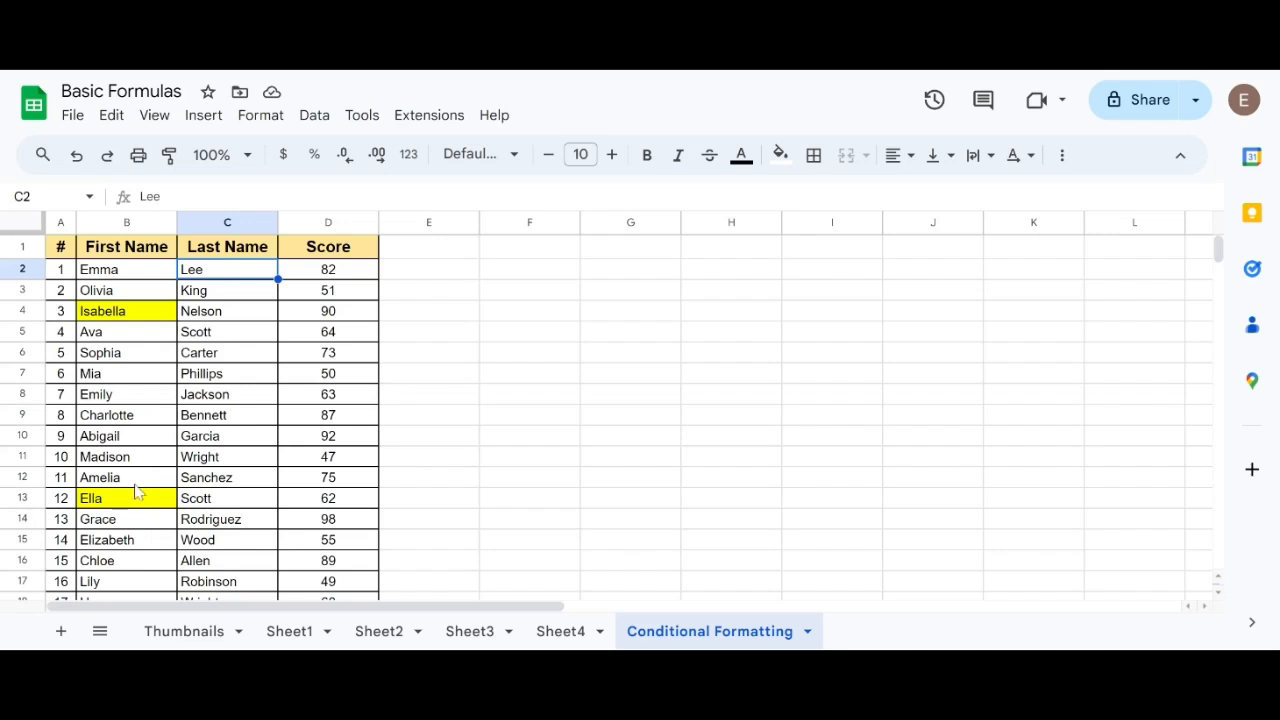
left_click(139, 319)
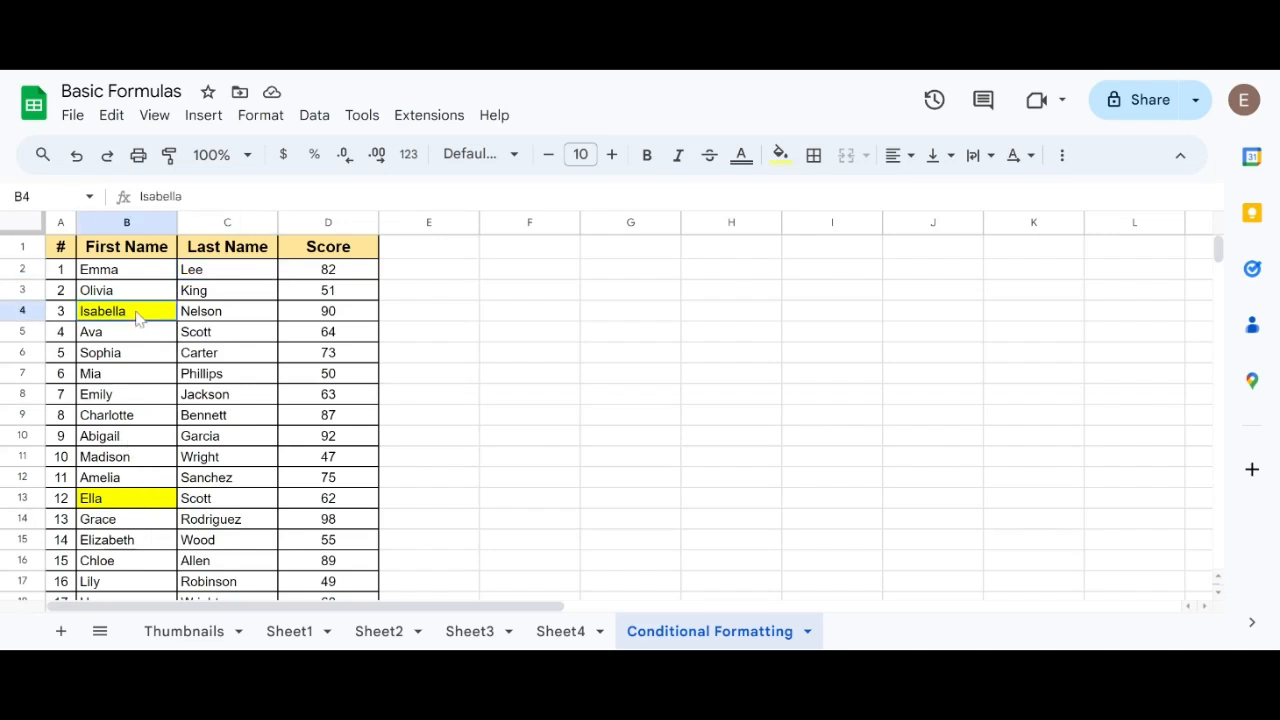
left_click(139, 500)
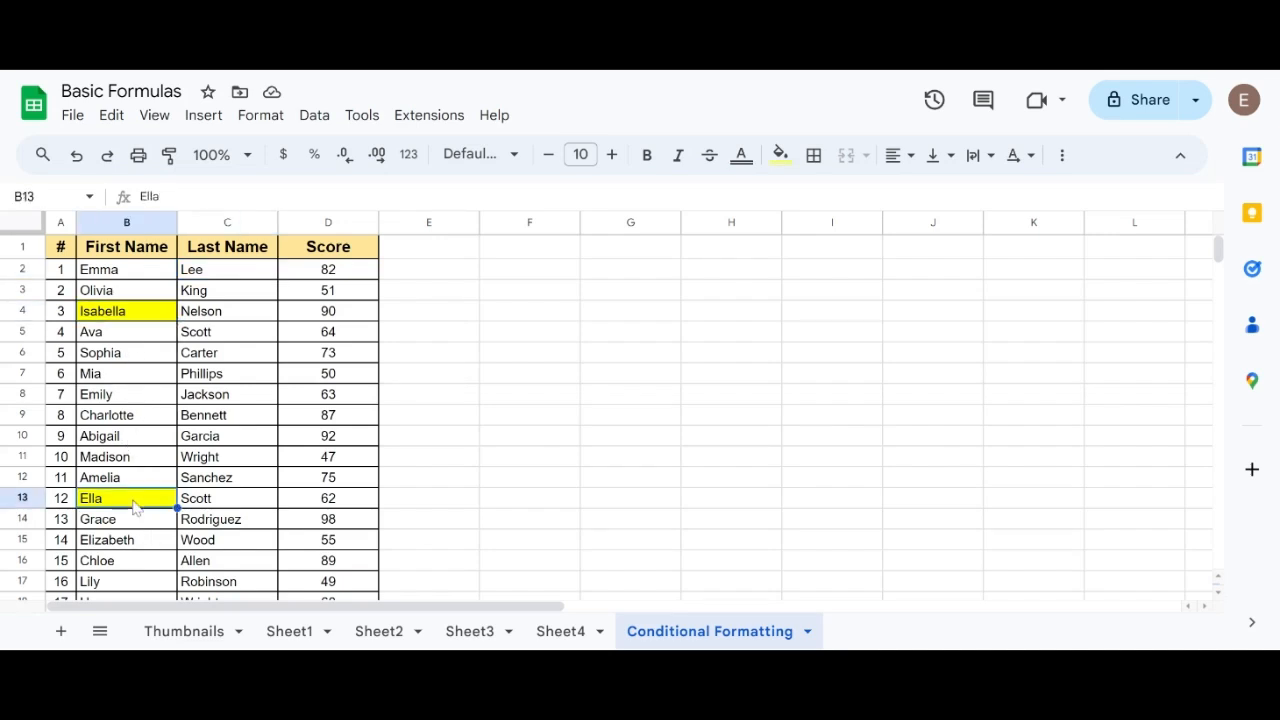
Select the first names in B2:B36 and bring up their existing conditional format rules.
left_click(139, 272)
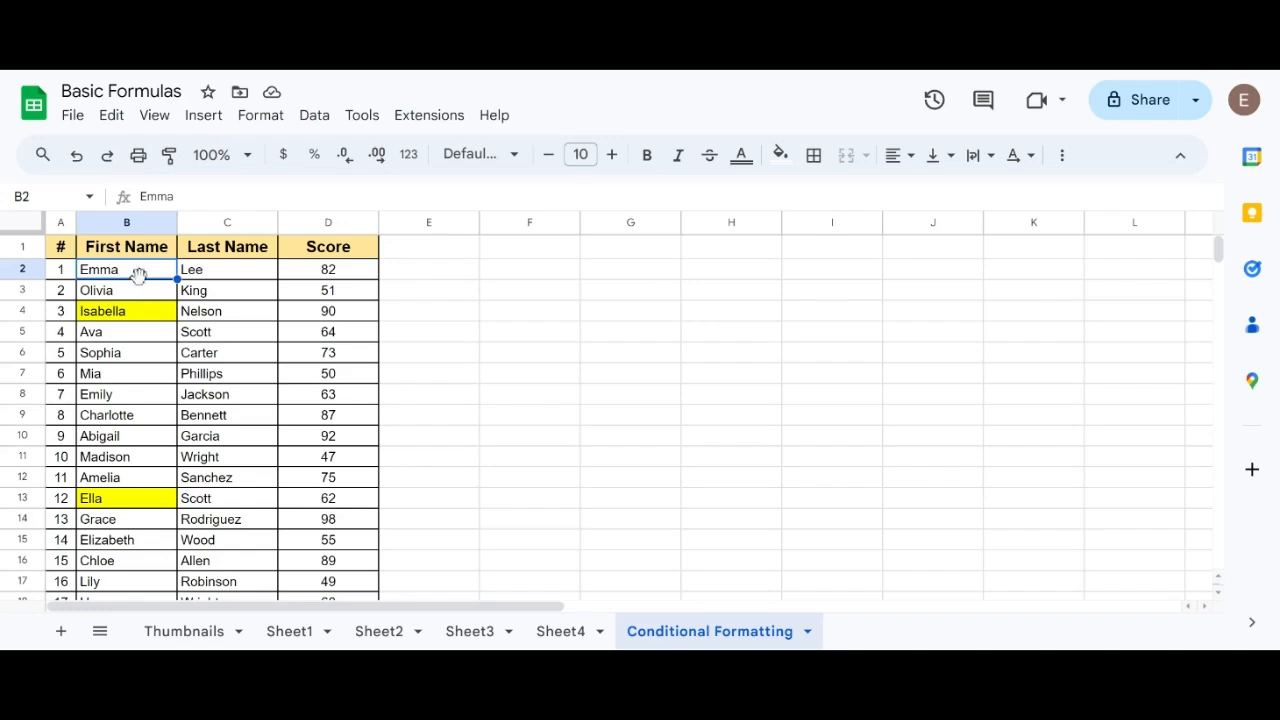
scroll(137, 350, "down", 5)
left_click(140, 491, "shift")
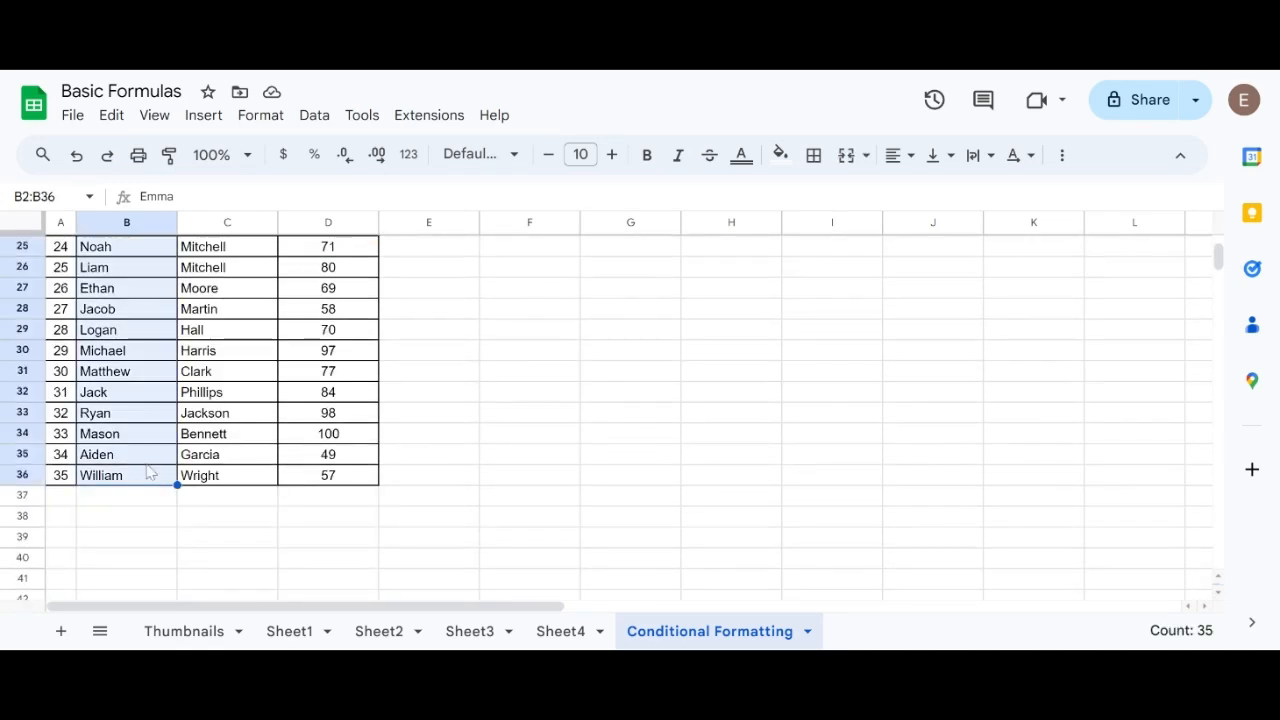
scroll(236, 412, "up", 5)
left_click(260, 115)
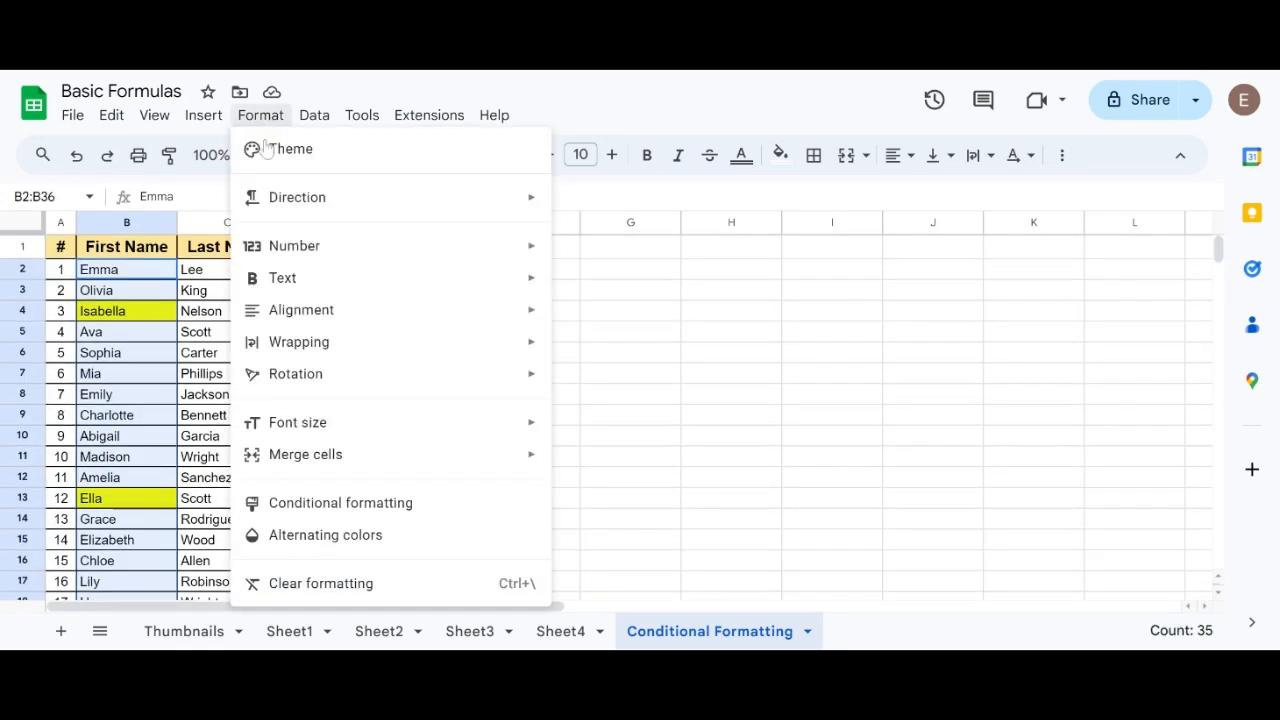
left_click(320, 502)
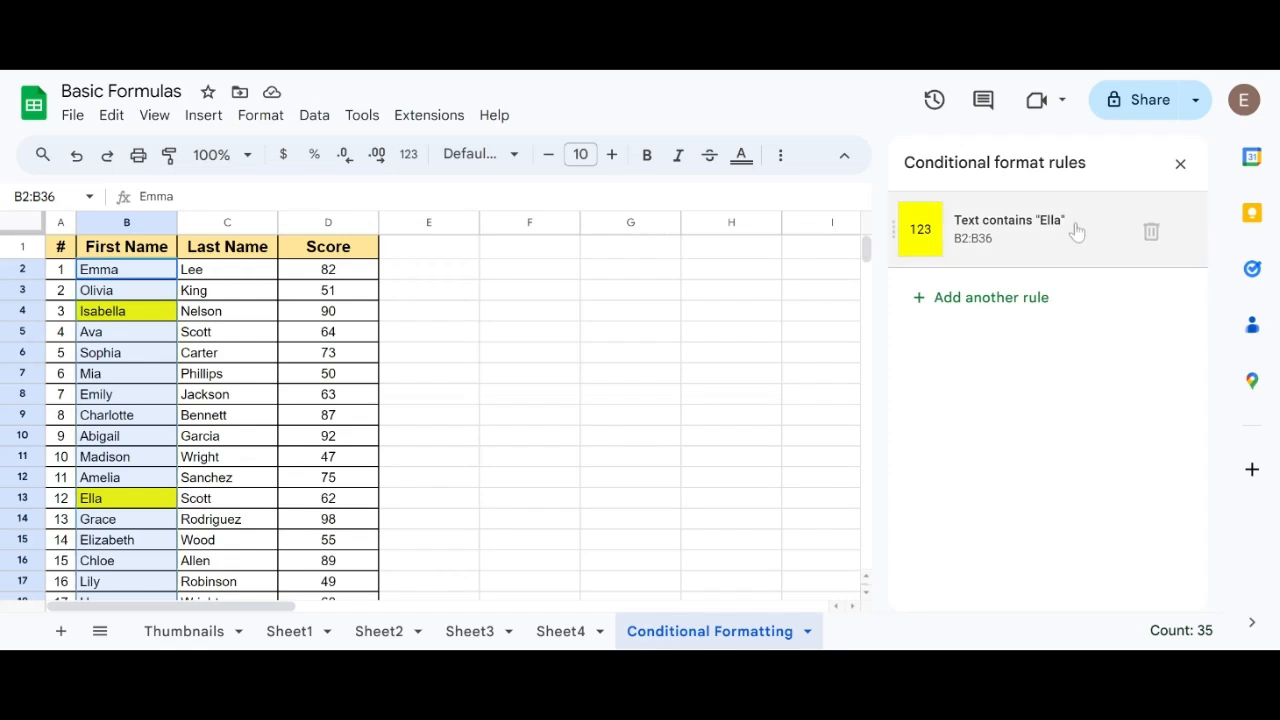
Change the condition of the B2:B36 rule to Text is exactly, save it and close the rules.
left_click(1021, 234)
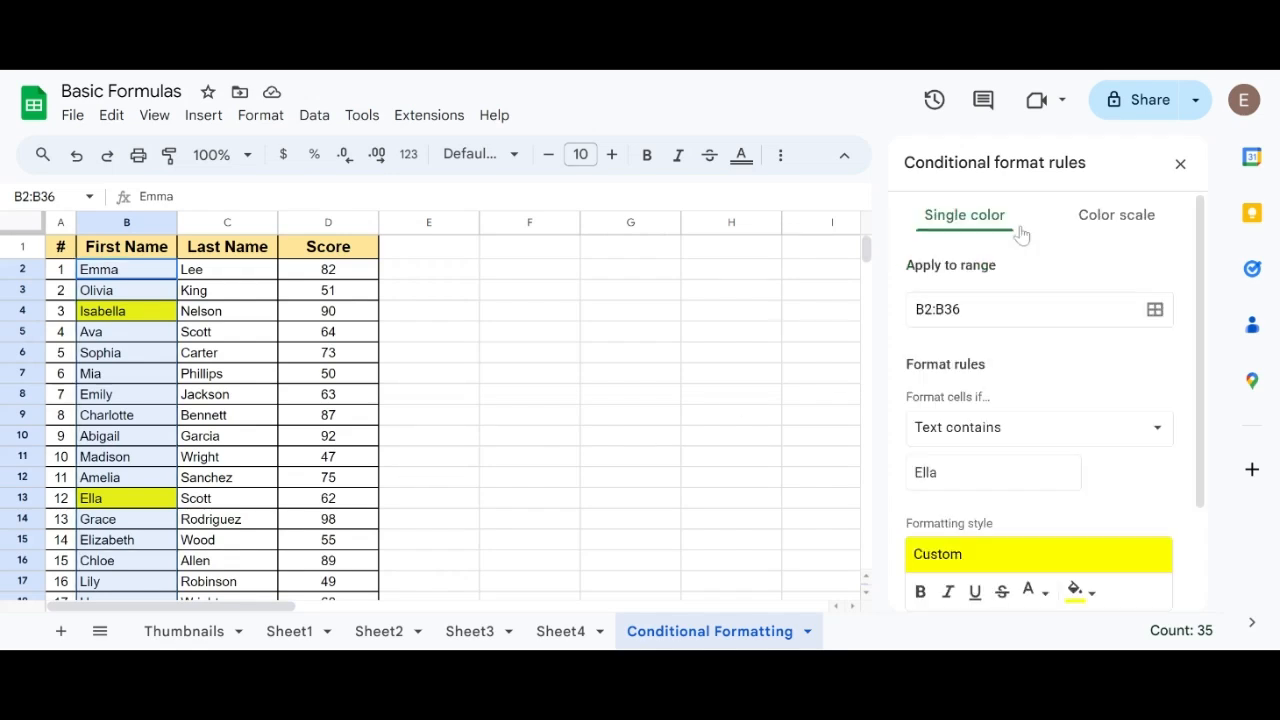
left_click(1156, 428)
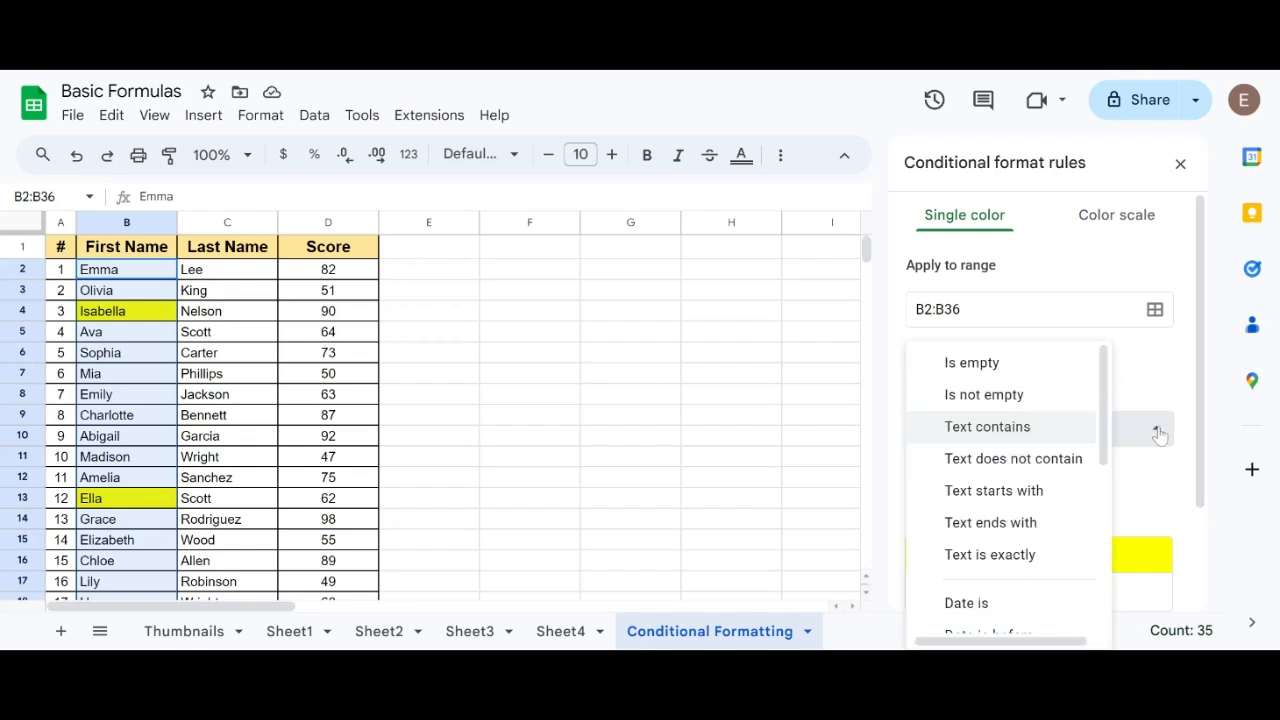
left_click(1027, 556)
scroll(1025, 452, "down", 2)
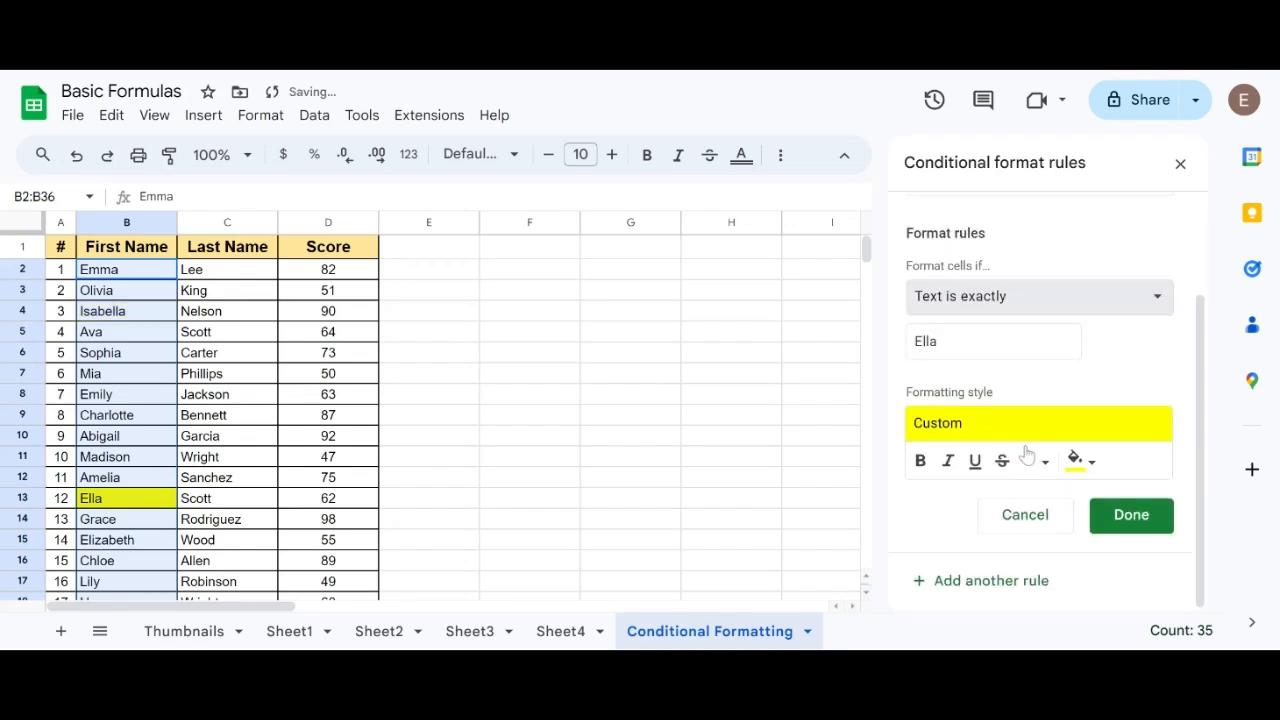
left_click(1131, 518)
left_click(1178, 166)
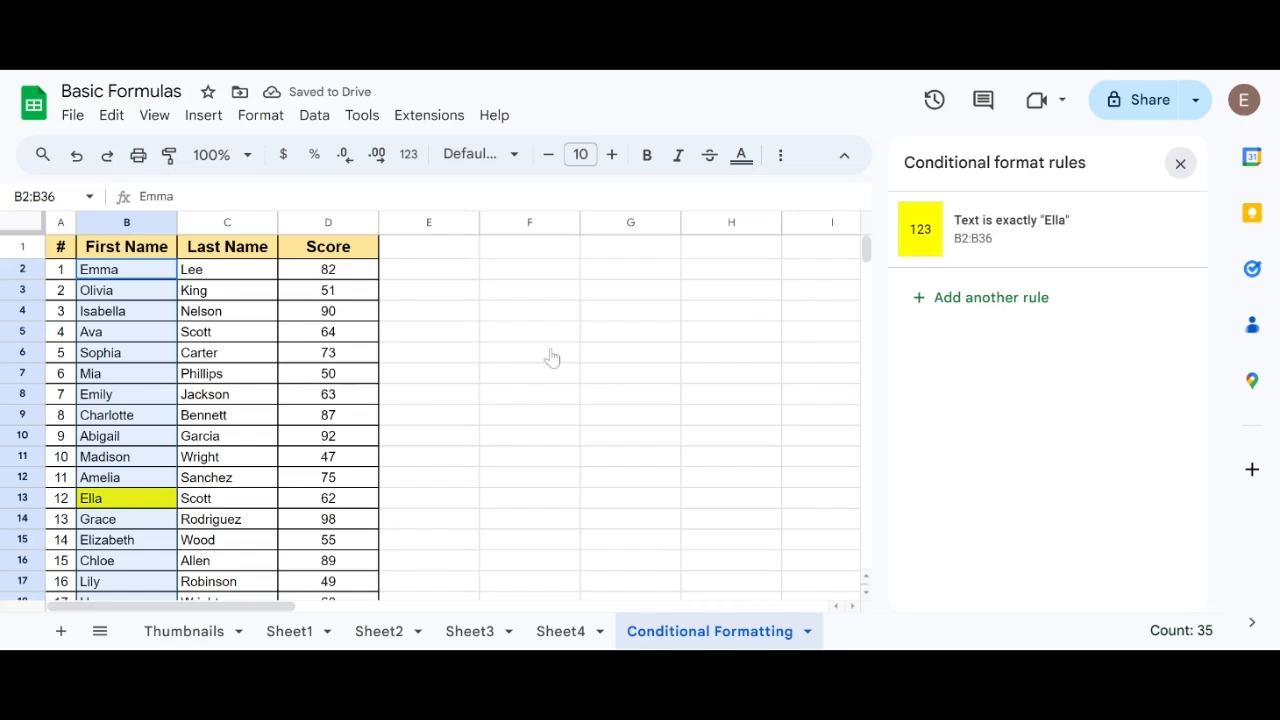
left_click(158, 316)
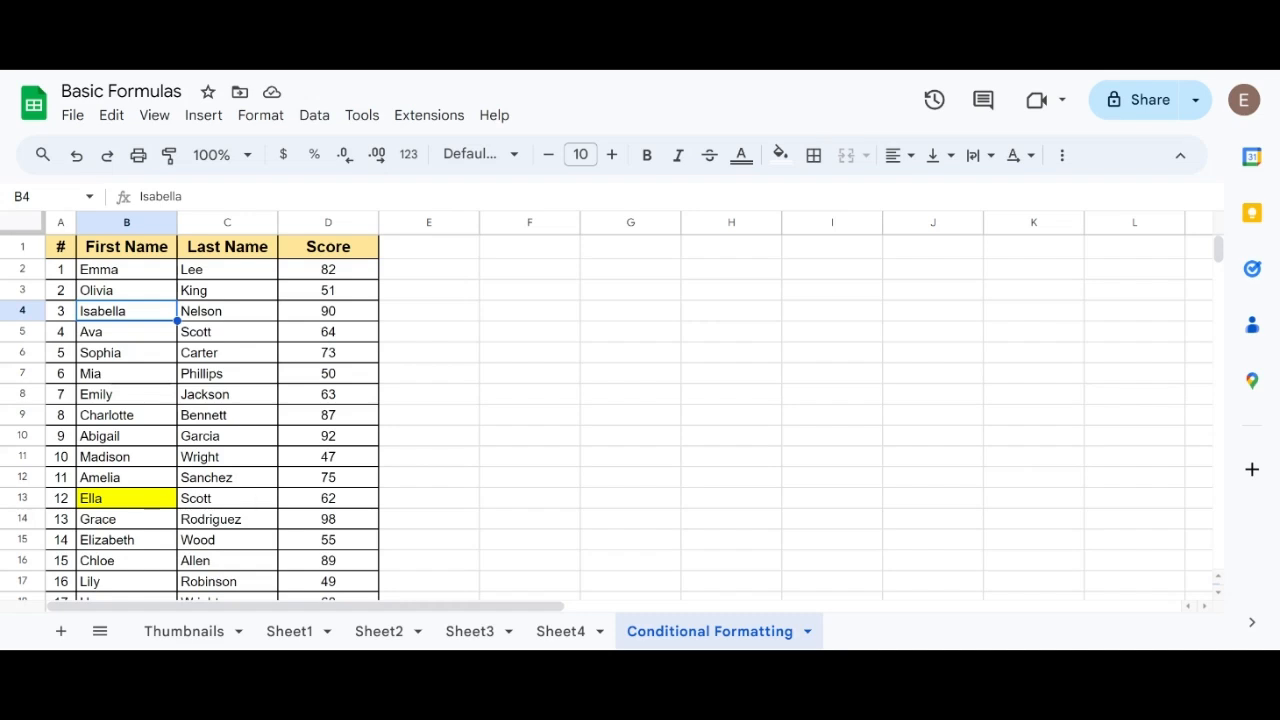
Select the scores in D2:D36 and start a new conditional formatting rule for them.
left_click(340, 272)
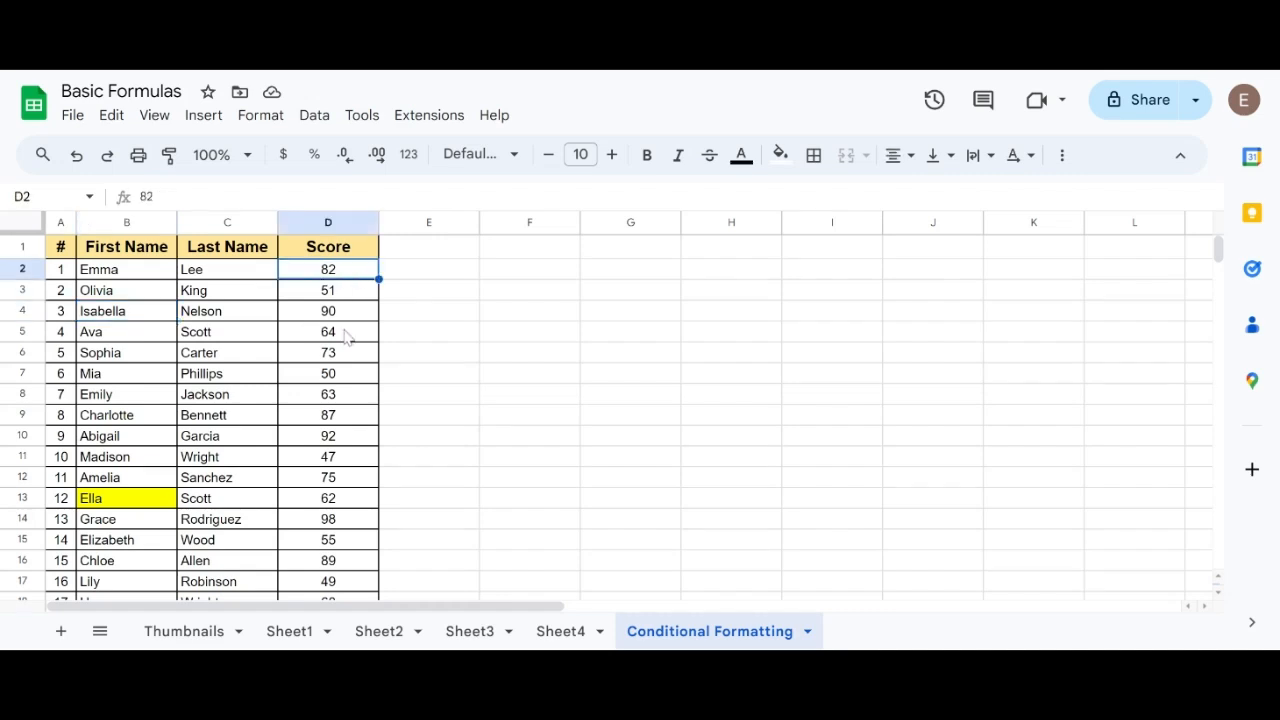
scroll(345, 335, "down", 6)
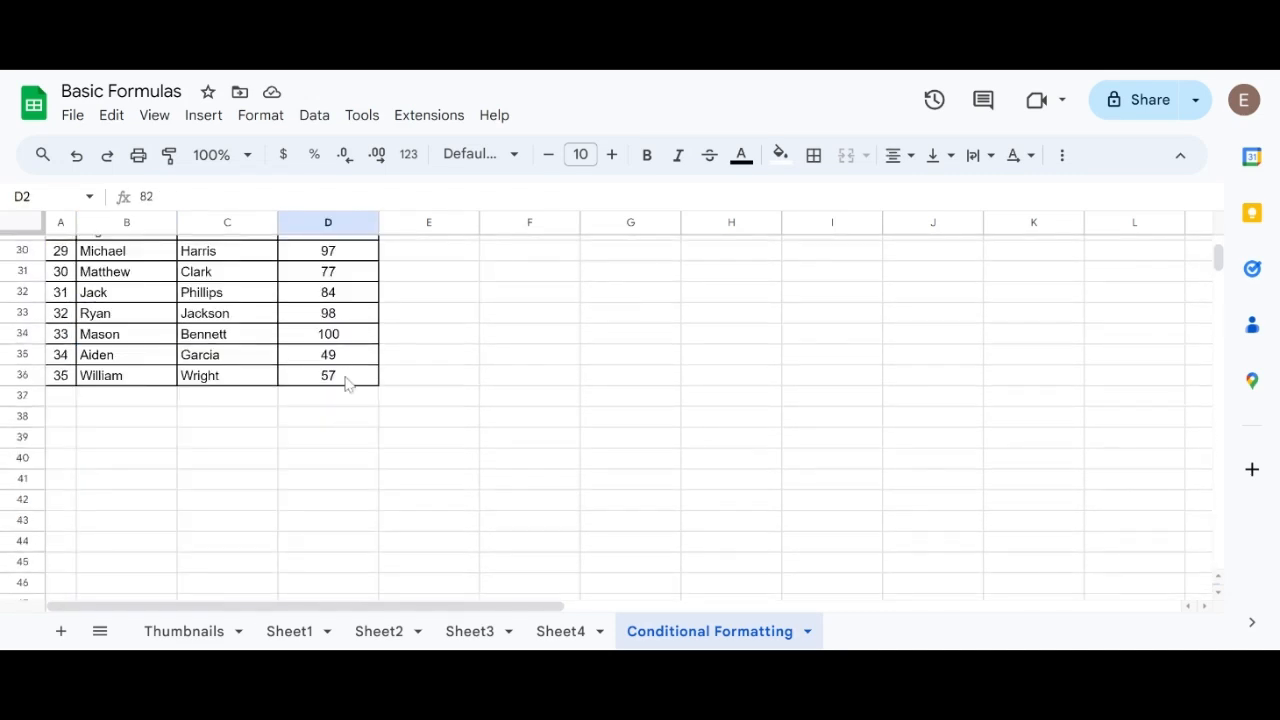
left_click(345, 380, "shift")
scroll(572, 352, "up", 4)
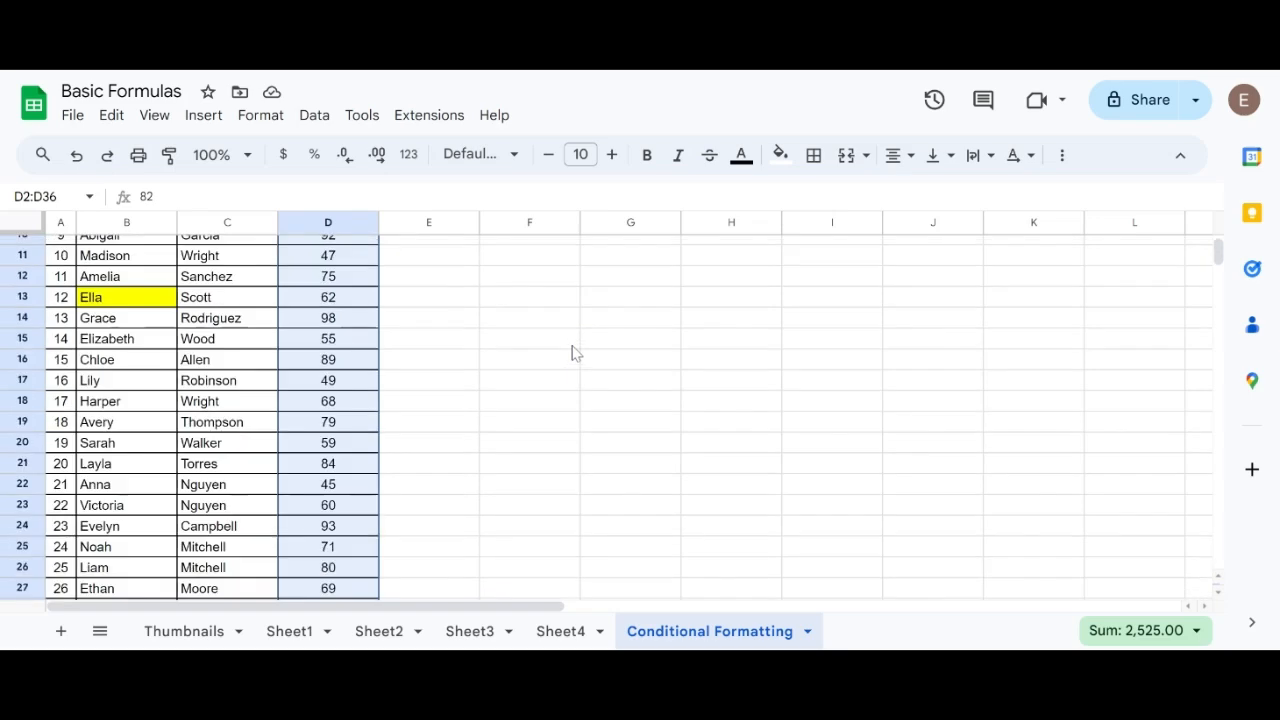
scroll(572, 352, "up", 3)
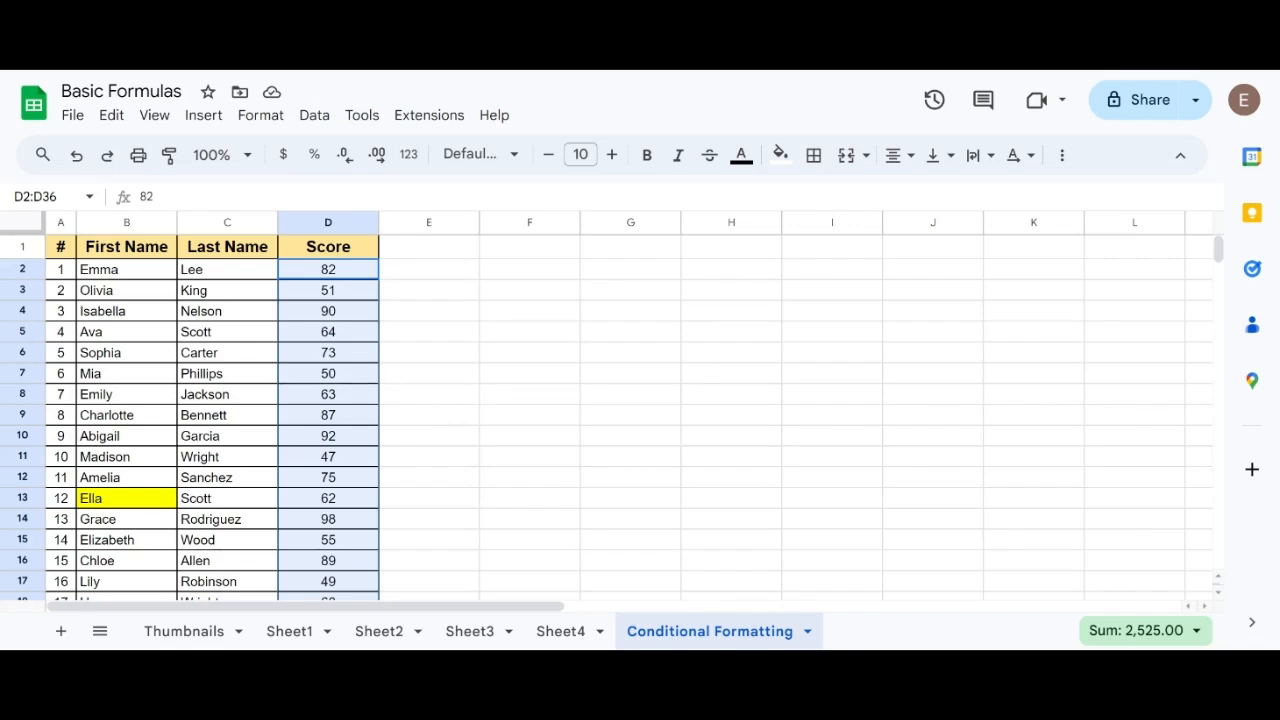
left_click(262, 116)
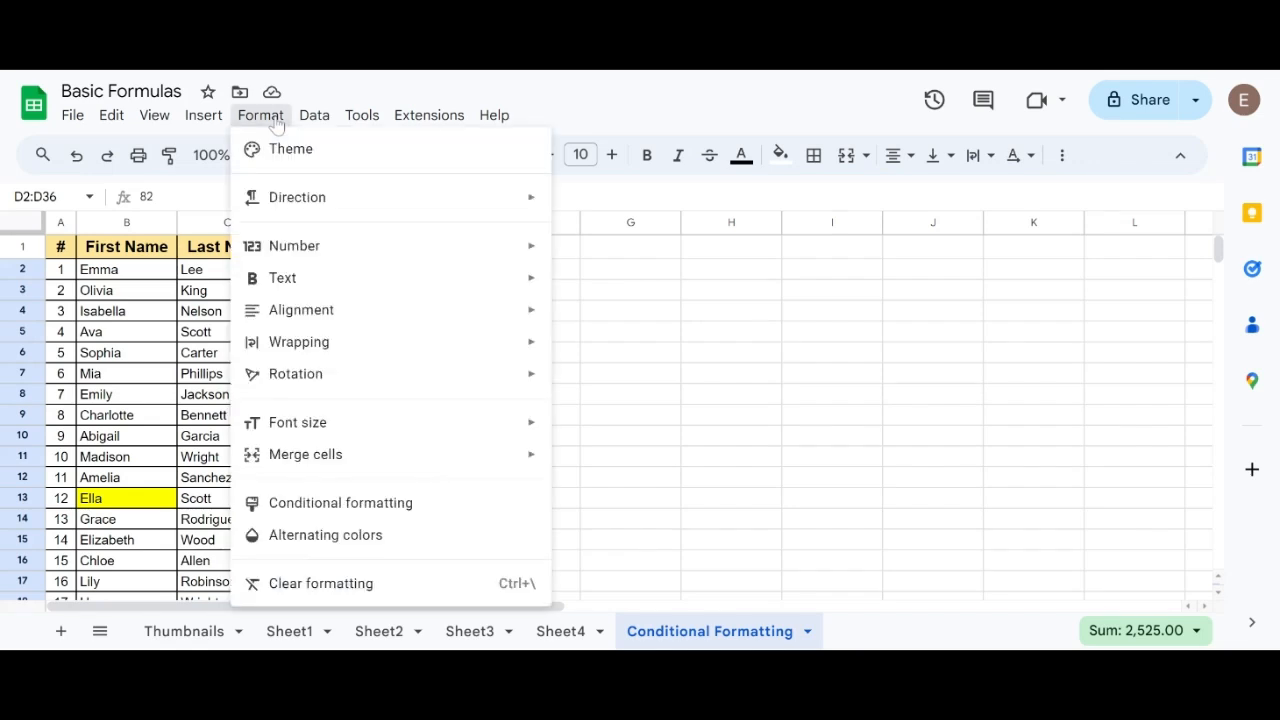
left_click(313, 505)
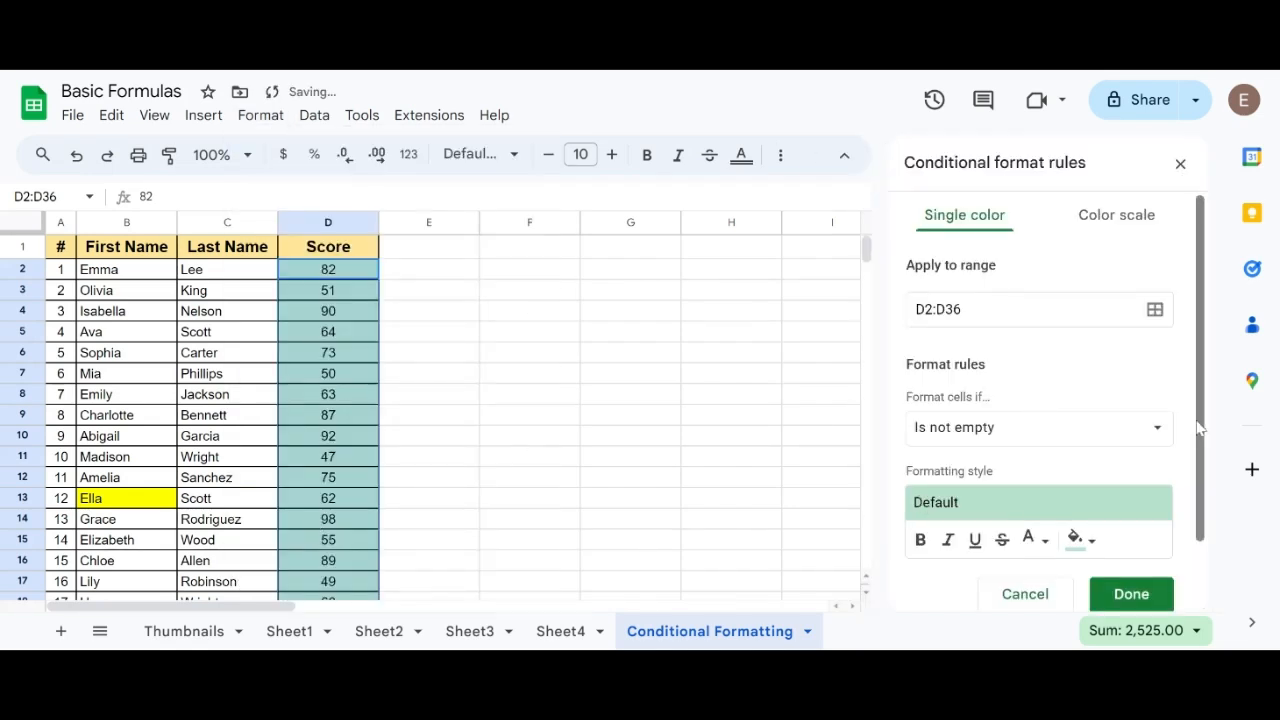
Set the D2:D36 rule's condition to Less than 50.
left_click(1143, 432)
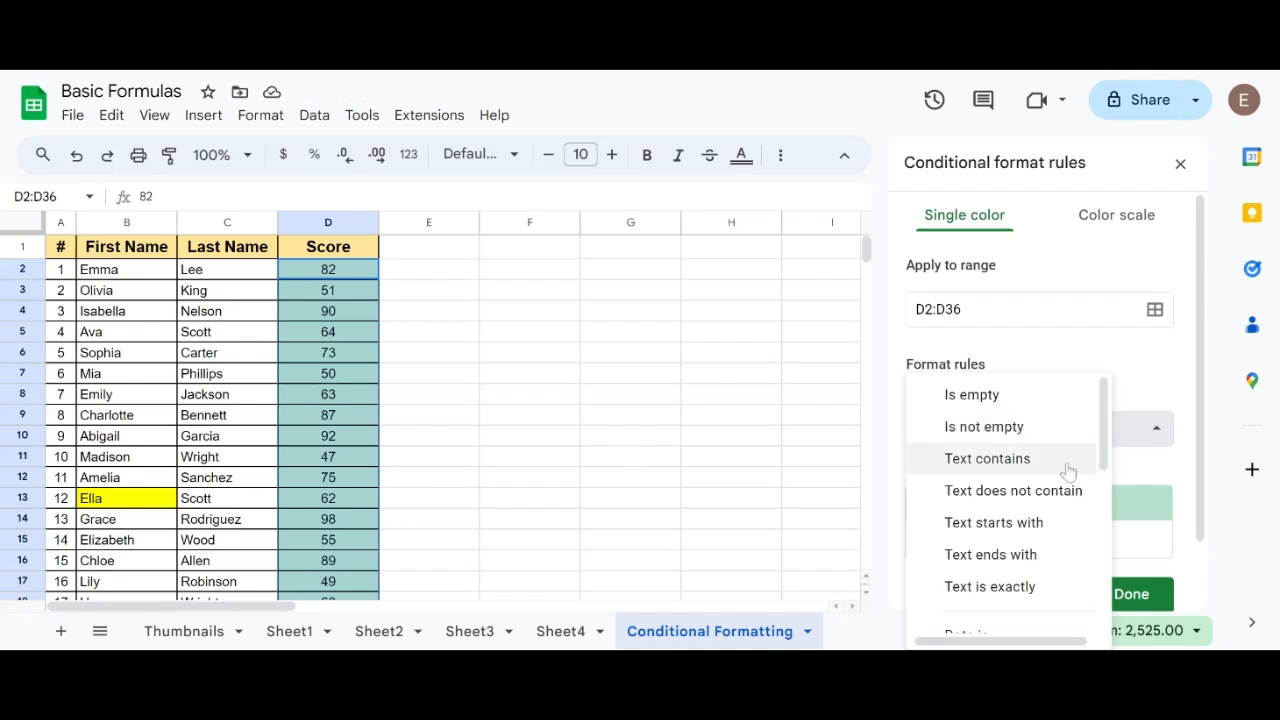
scroll(1068, 471, "down", 1)
scroll(1068, 471, "down", 3)
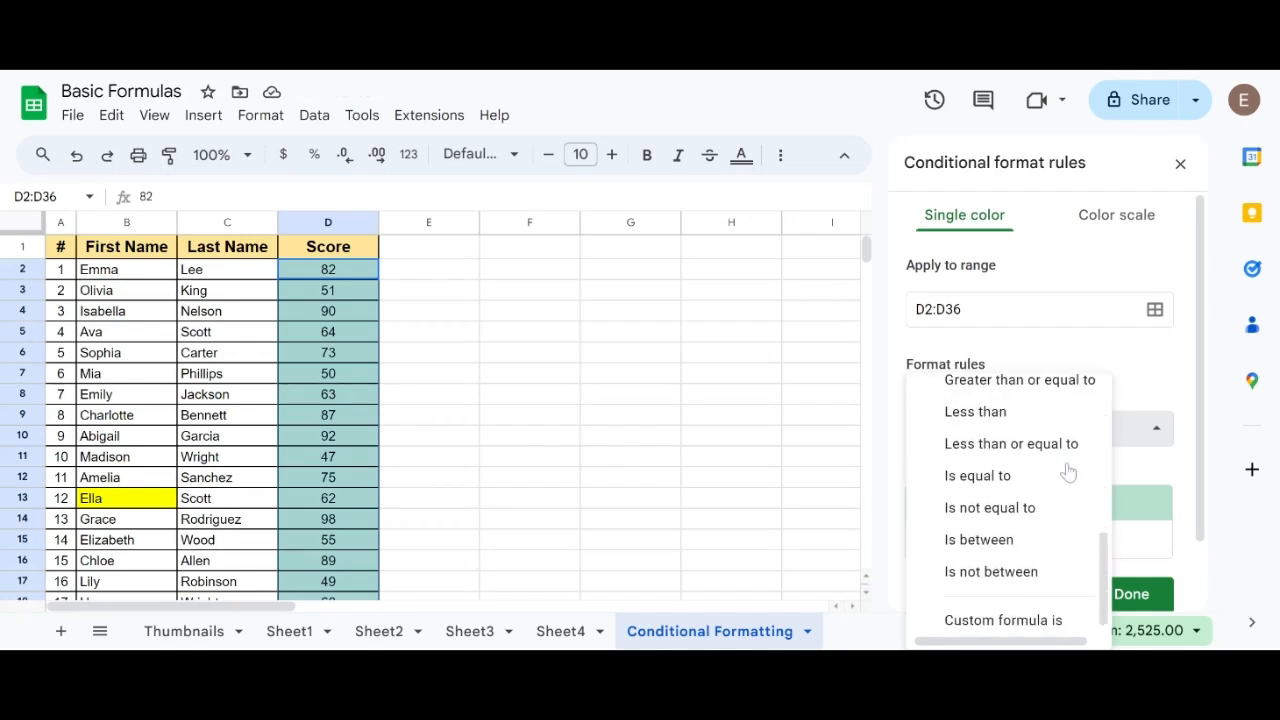
left_click(1005, 412)
left_click(993, 473)
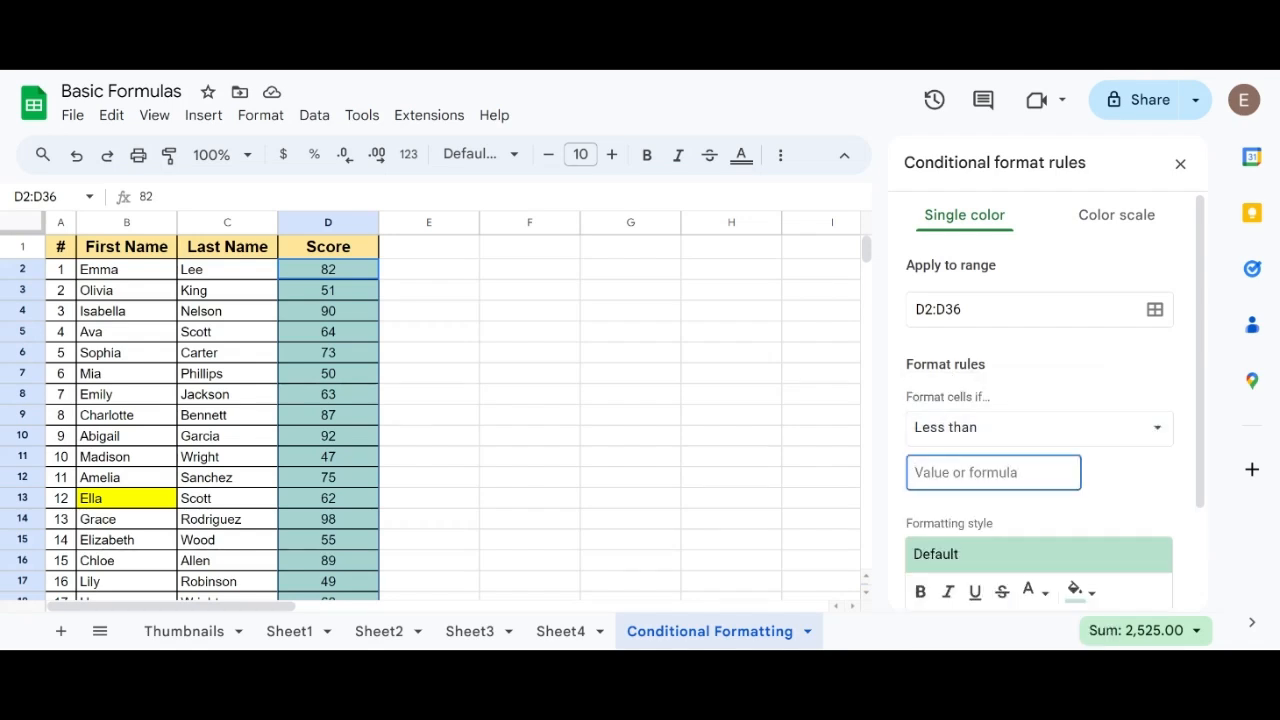
type("50")
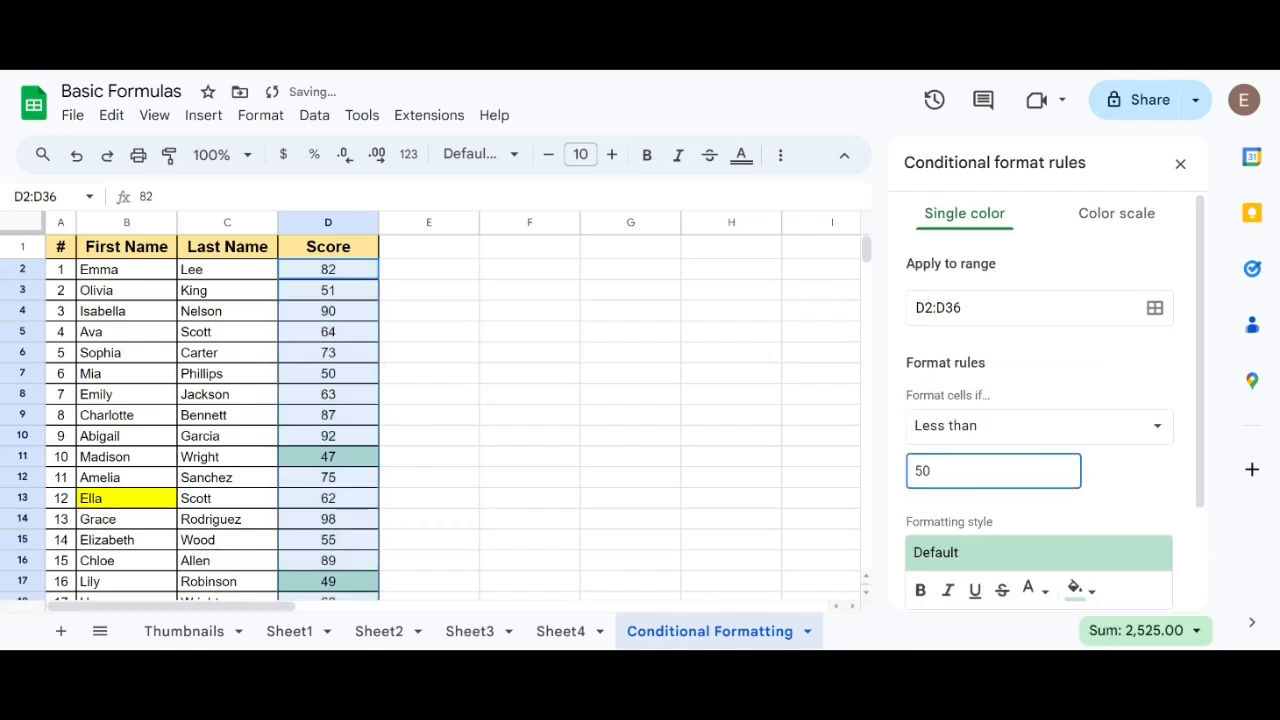
Give the less-than-50 rule a red fill colour and save it.
scroll(1040, 450, "down", 2)
left_click(1078, 459)
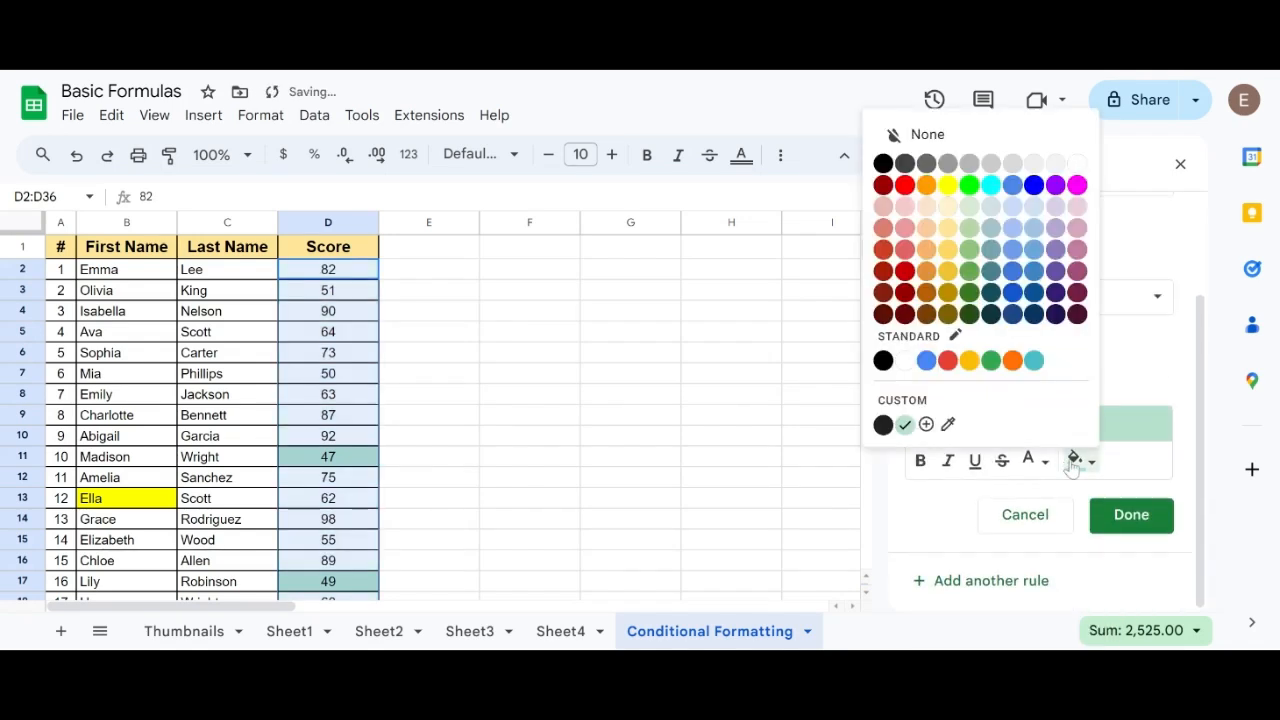
left_click(904, 185)
left_click(1131, 516)
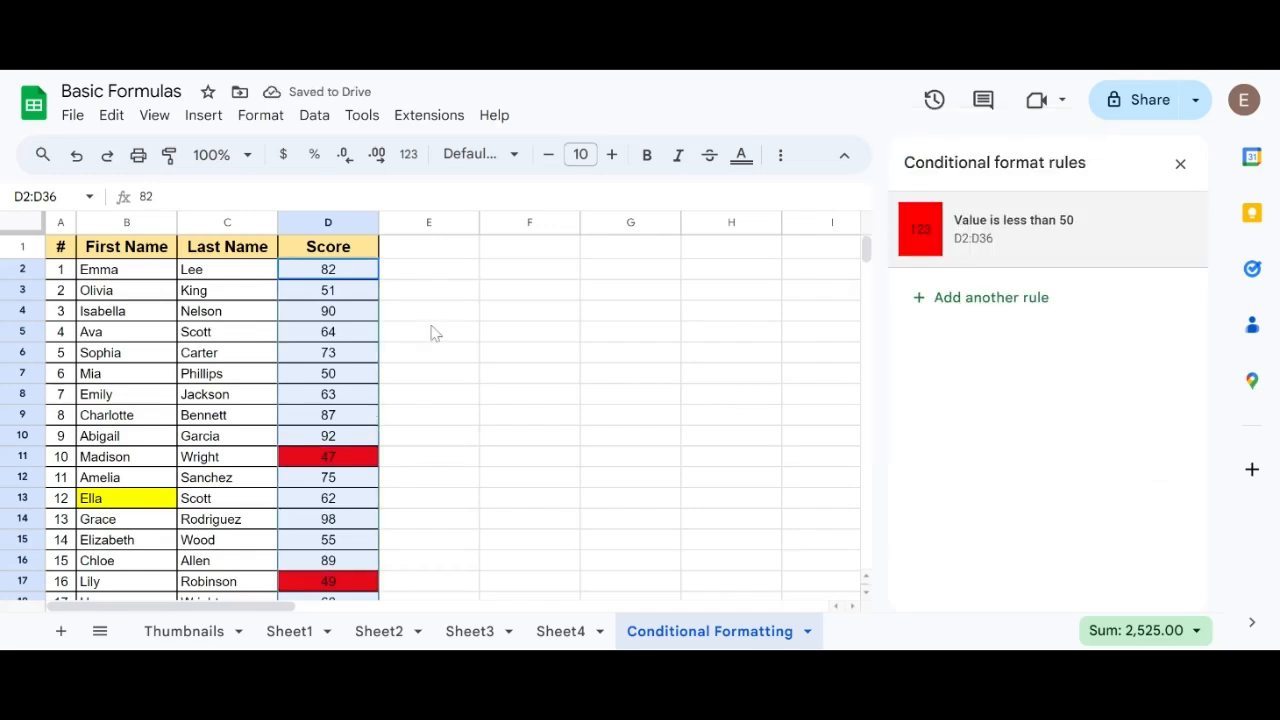
Look through the Score column down to row 36 to examine which scores the less-than-50 rule highlights.
scroll(283, 437, "down", 6)
scroll(283, 437, "up", 6)
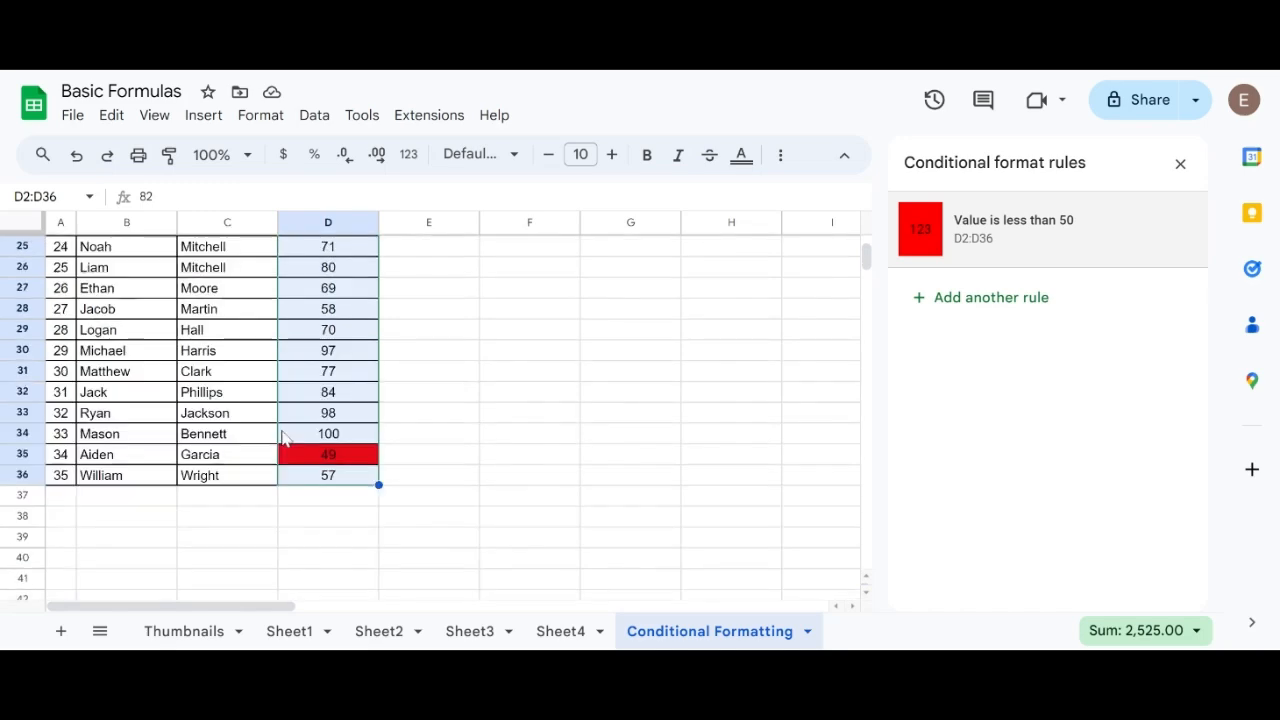
scroll(313, 457, "down", 1)
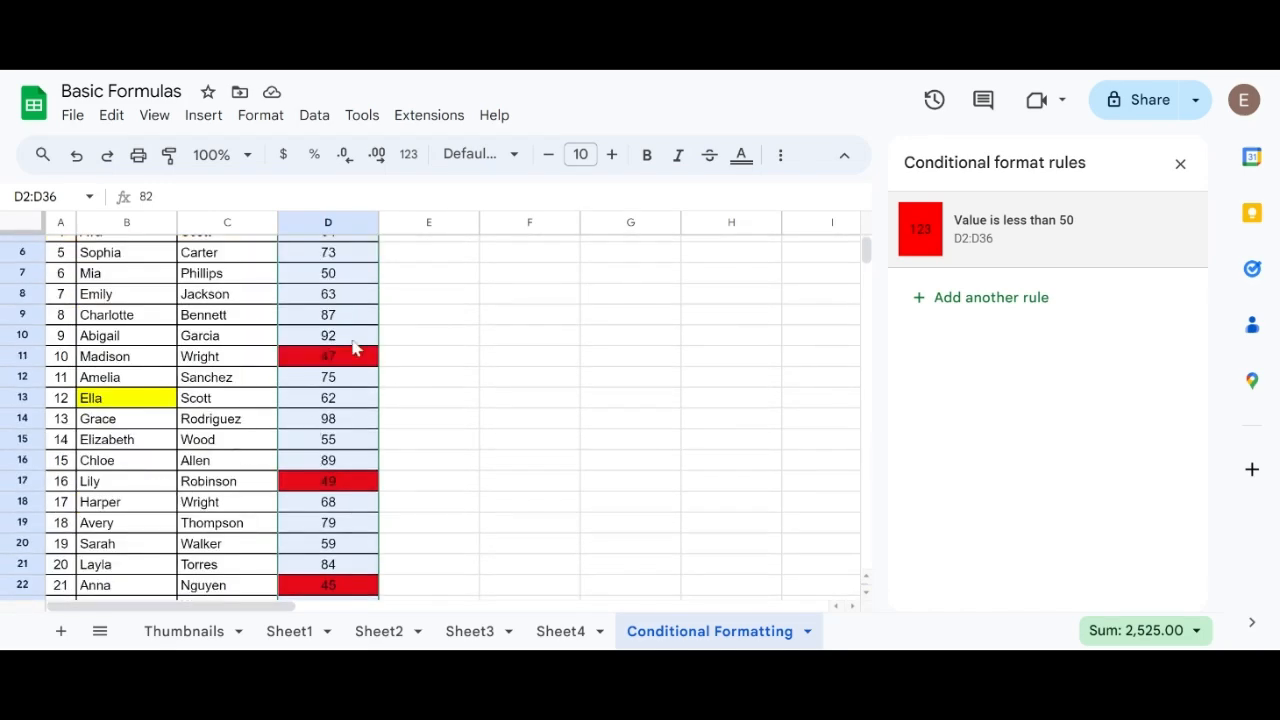
scroll(300, 488, "down", 1)
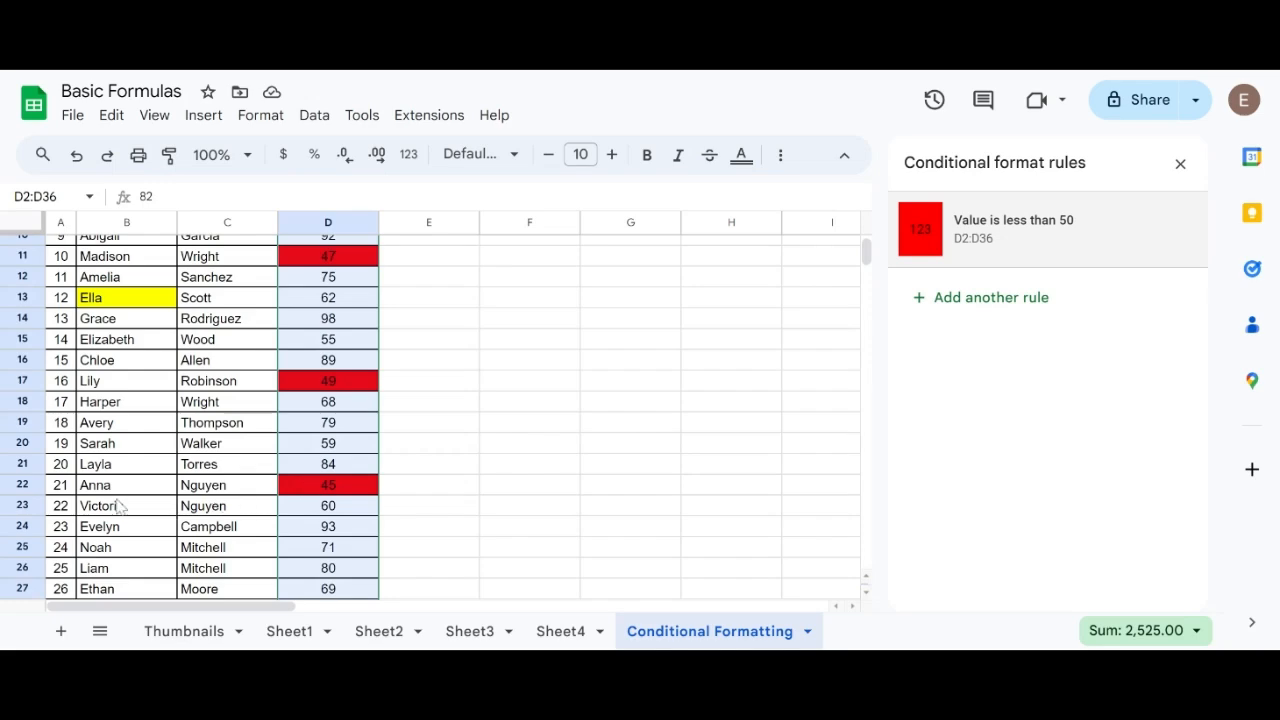
scroll(338, 490, "down", 1)
scroll(340, 492, "down", 2)
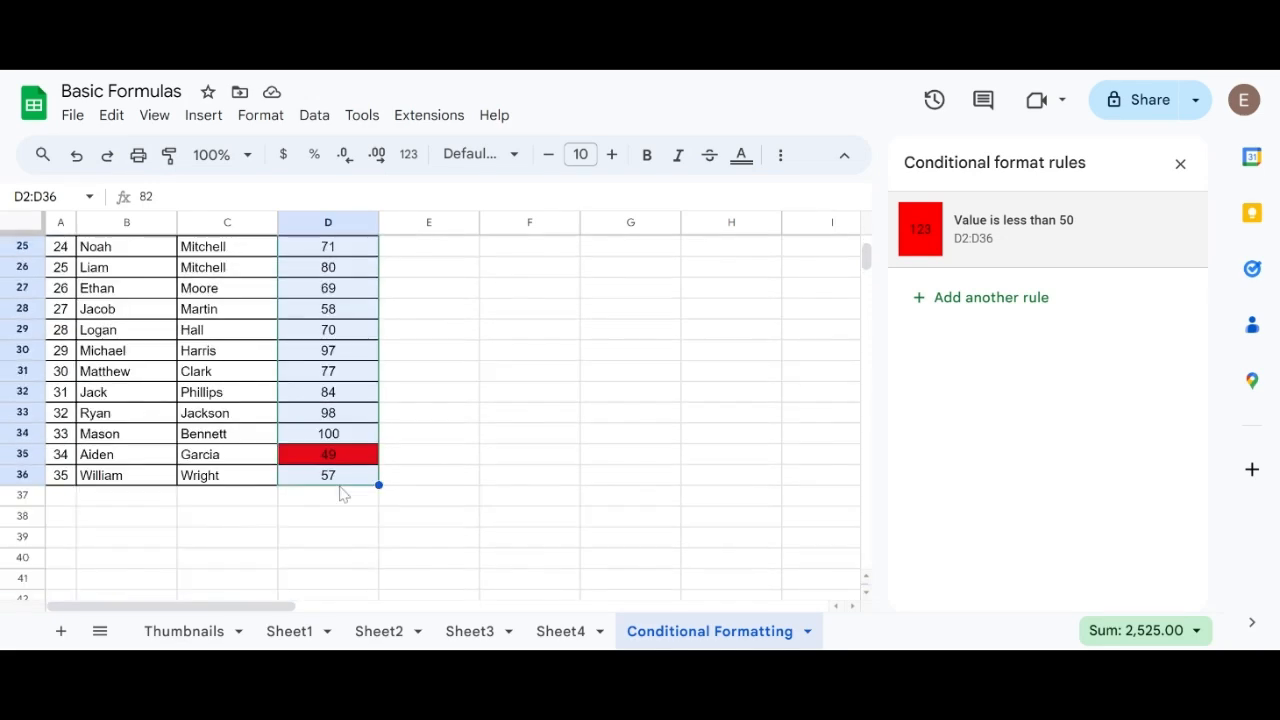
scroll(425, 463, "up", 4)
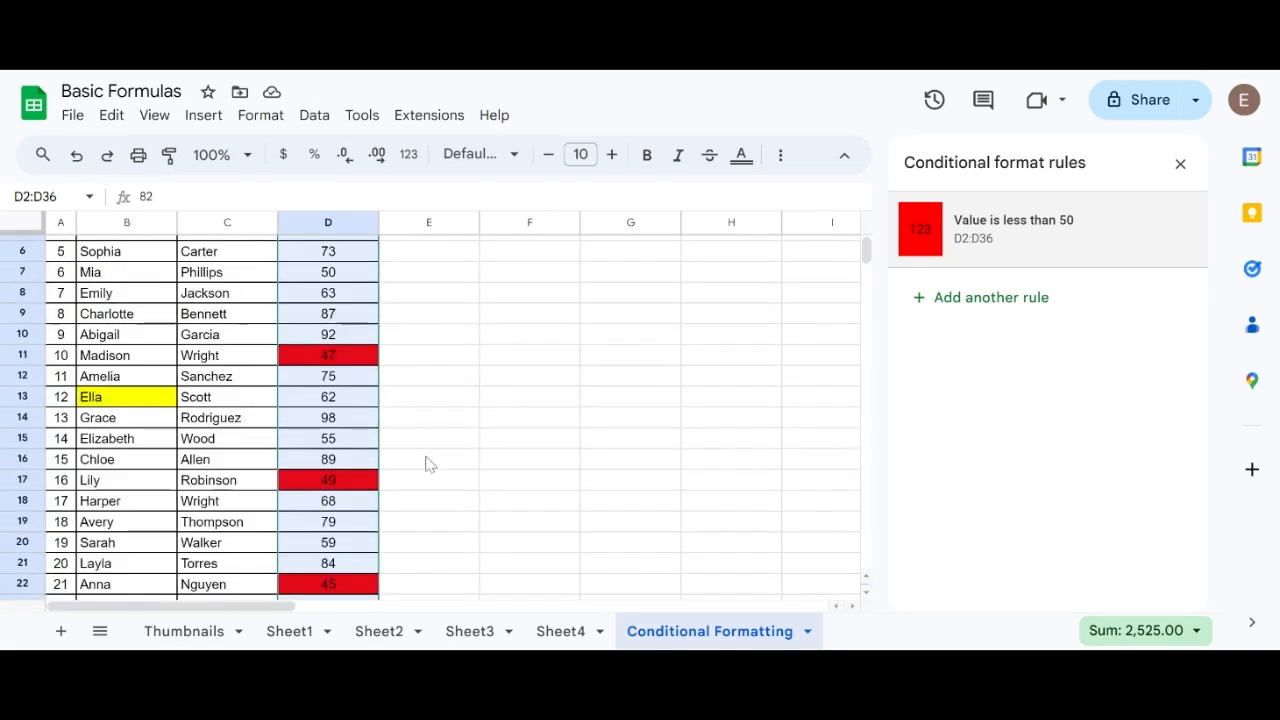
scroll(427, 463, "down", 2)
scroll(429, 464, "up", 3)
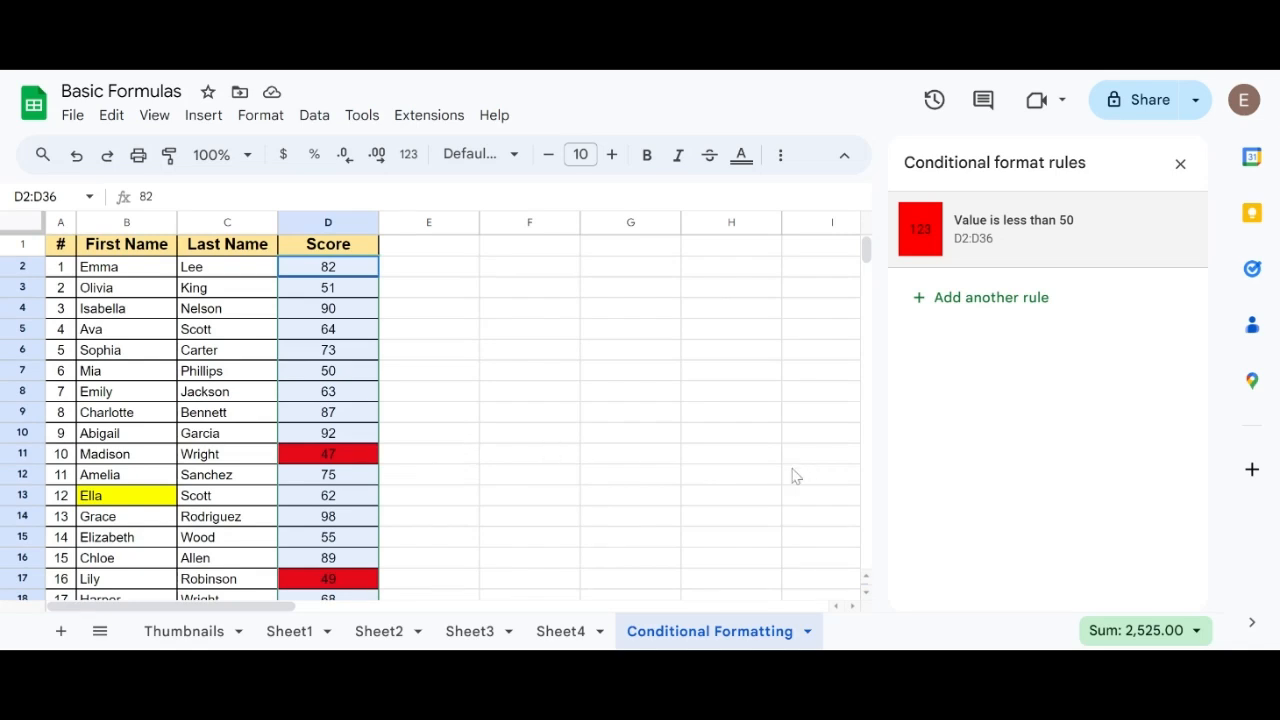
scroll(404, 371, "down", 4)
scroll(404, 371, "up", 4)
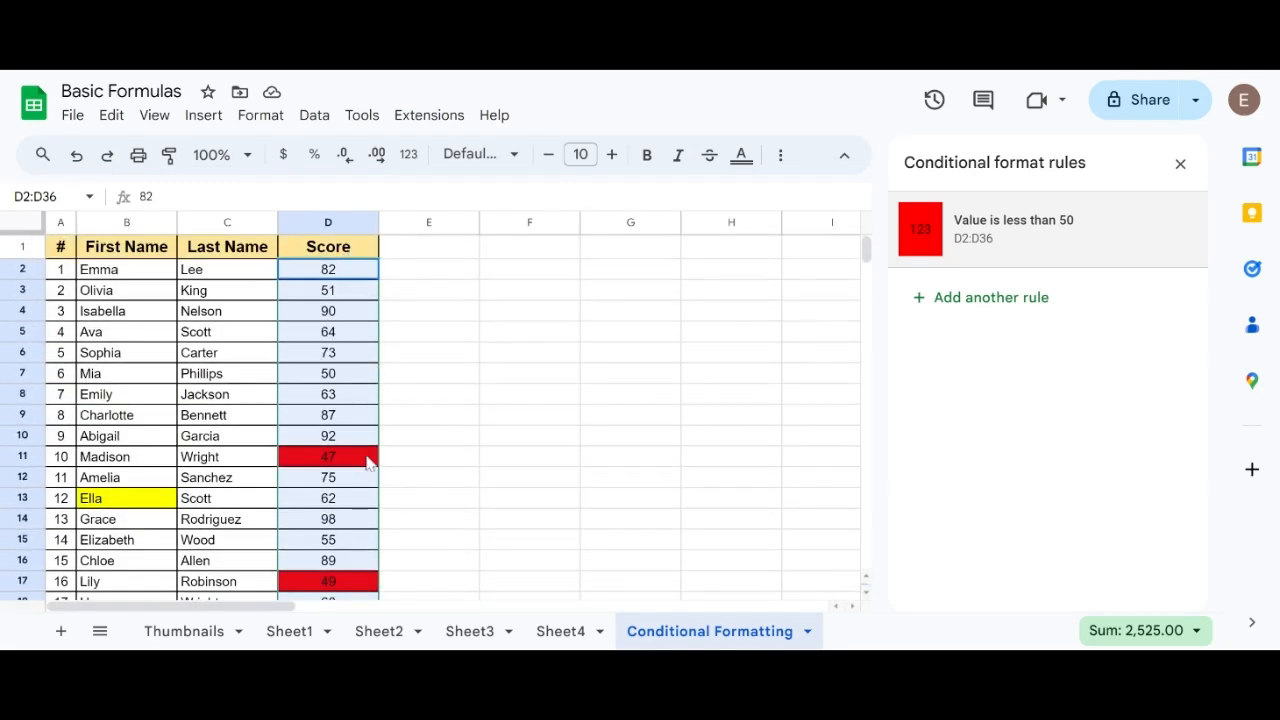
scroll(371, 464, "down", 4)
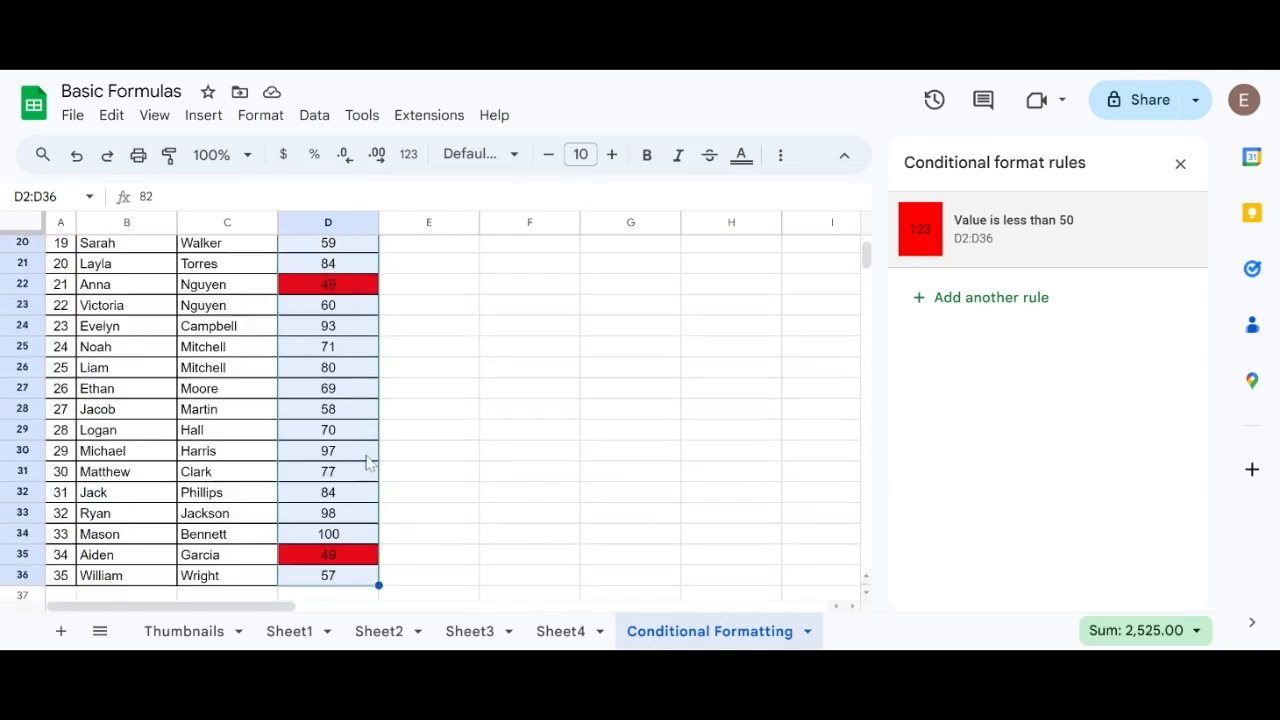
Add another rule for D2:D36 with the condition Greater than or equal to 95.
left_click(1010, 298)
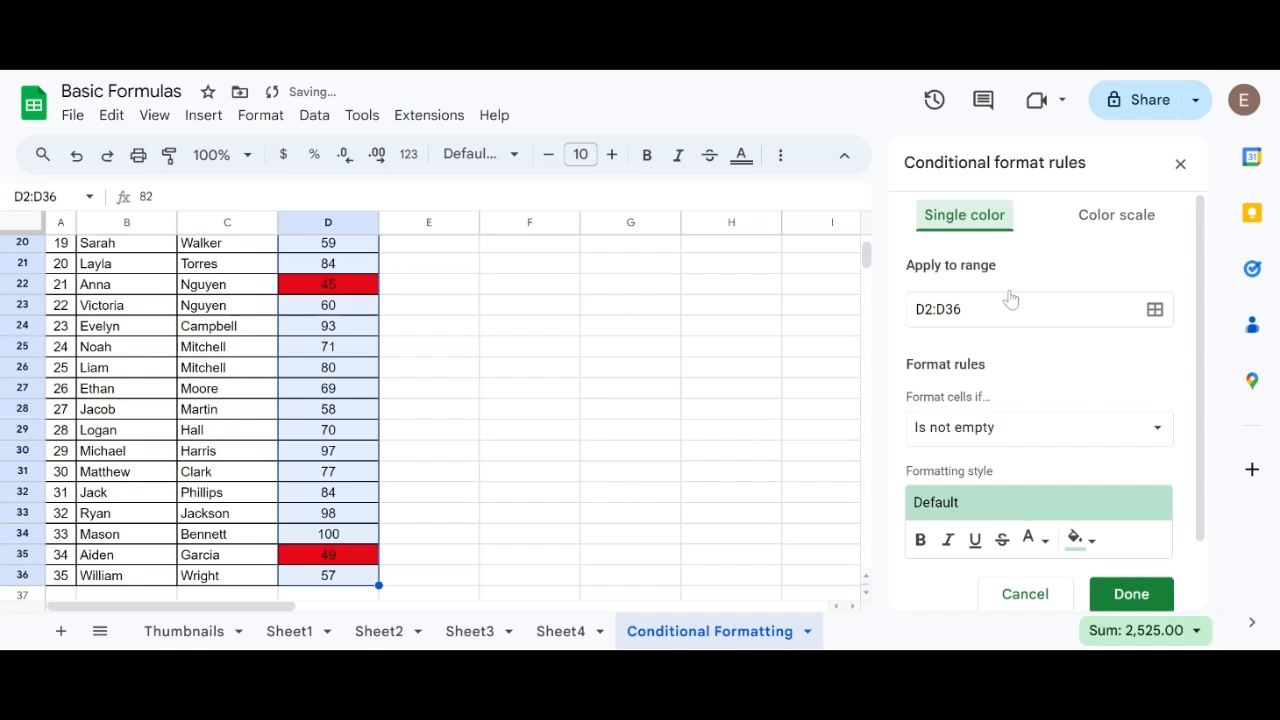
scroll(1020, 400, "down", 2)
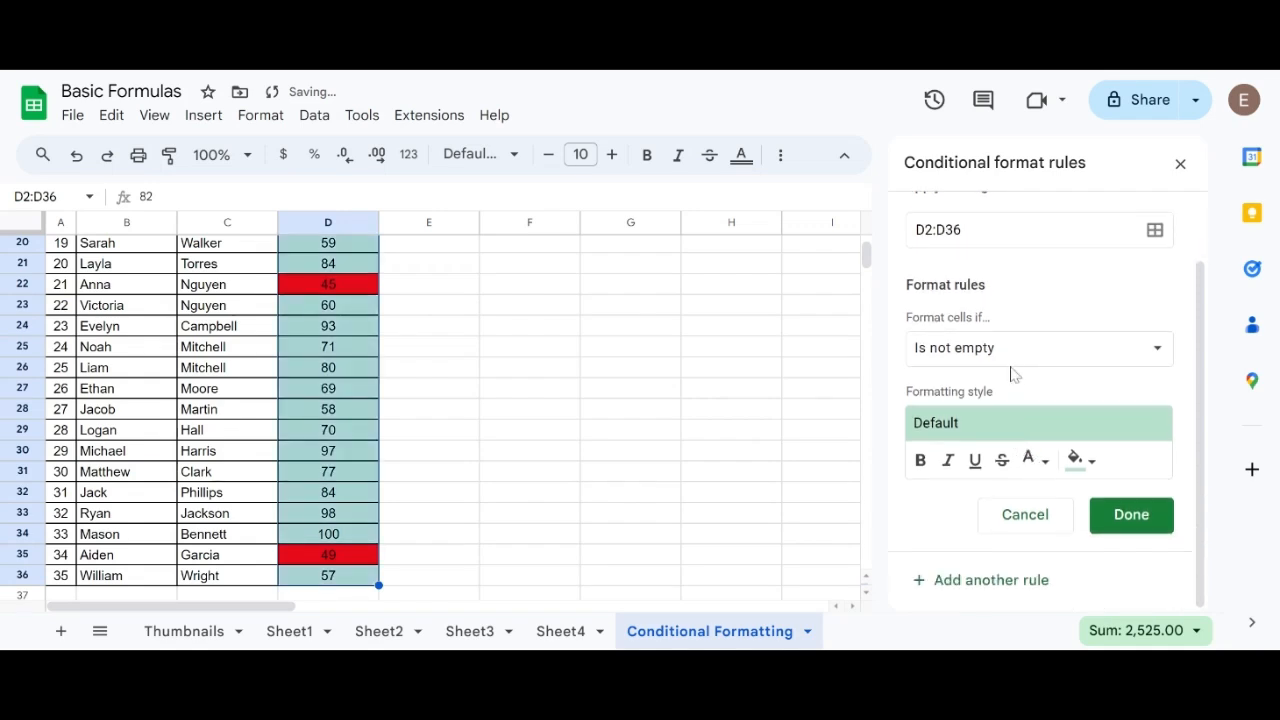
left_click(1012, 352)
scroll(1010, 405, "down", 3)
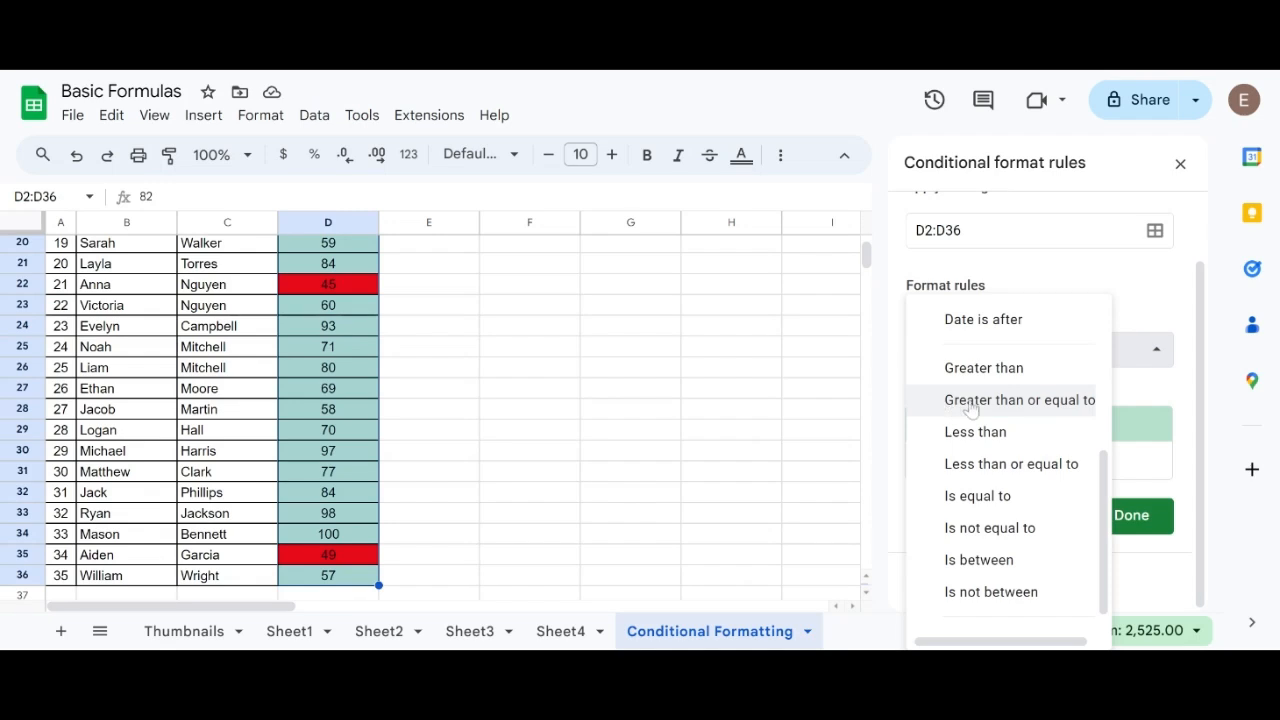
left_click(1045, 405)
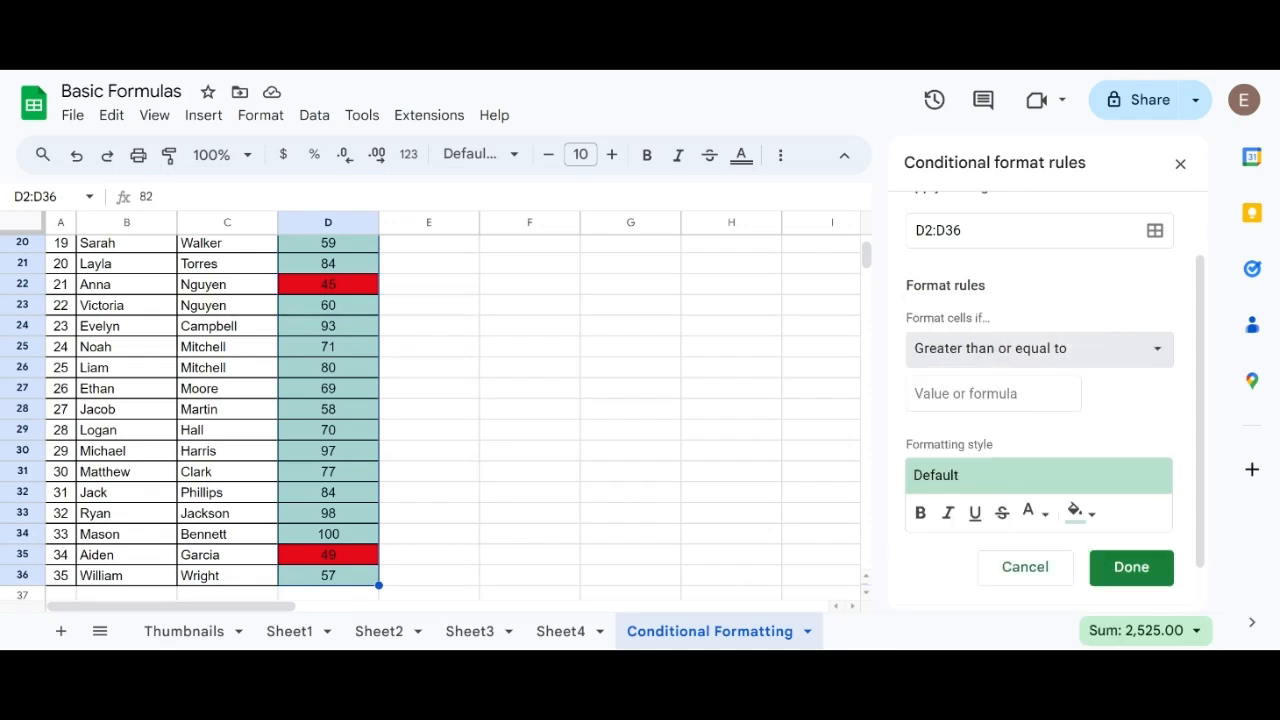
left_click(993, 394)
type("95")
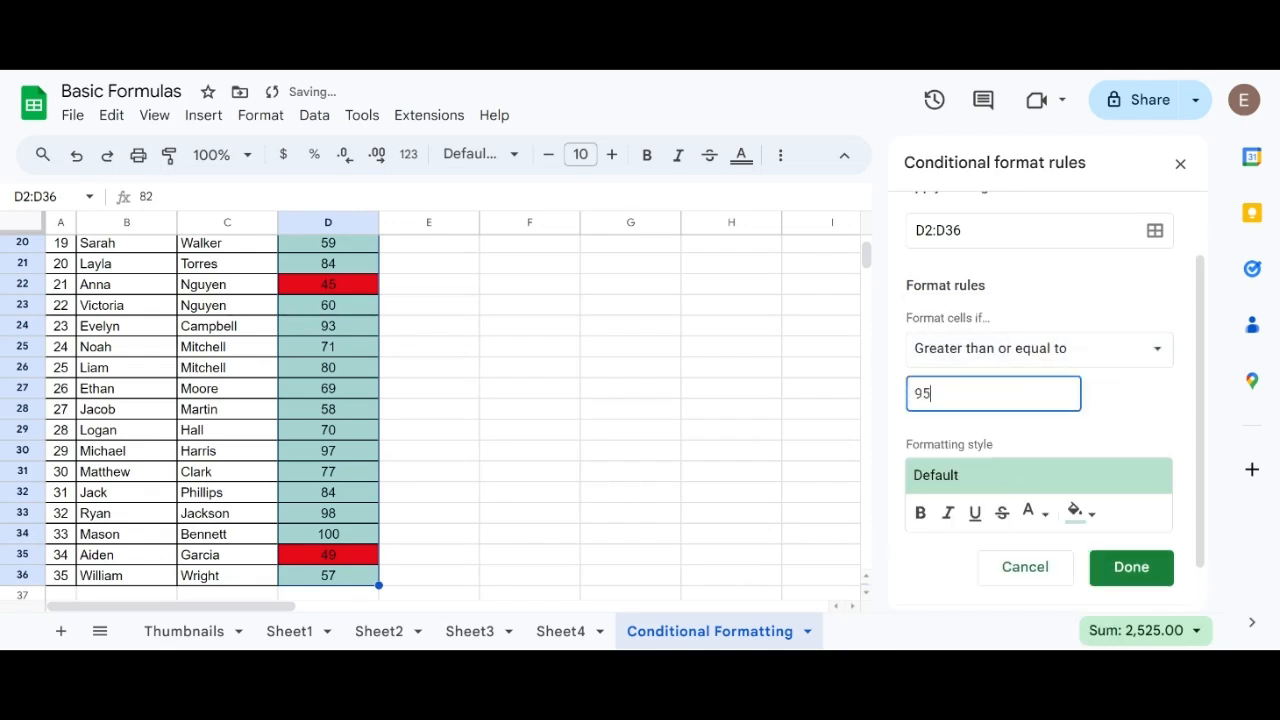
Give the new score rule a bright green fill colour, save it and close the conditional format rules.
left_click(1077, 512)
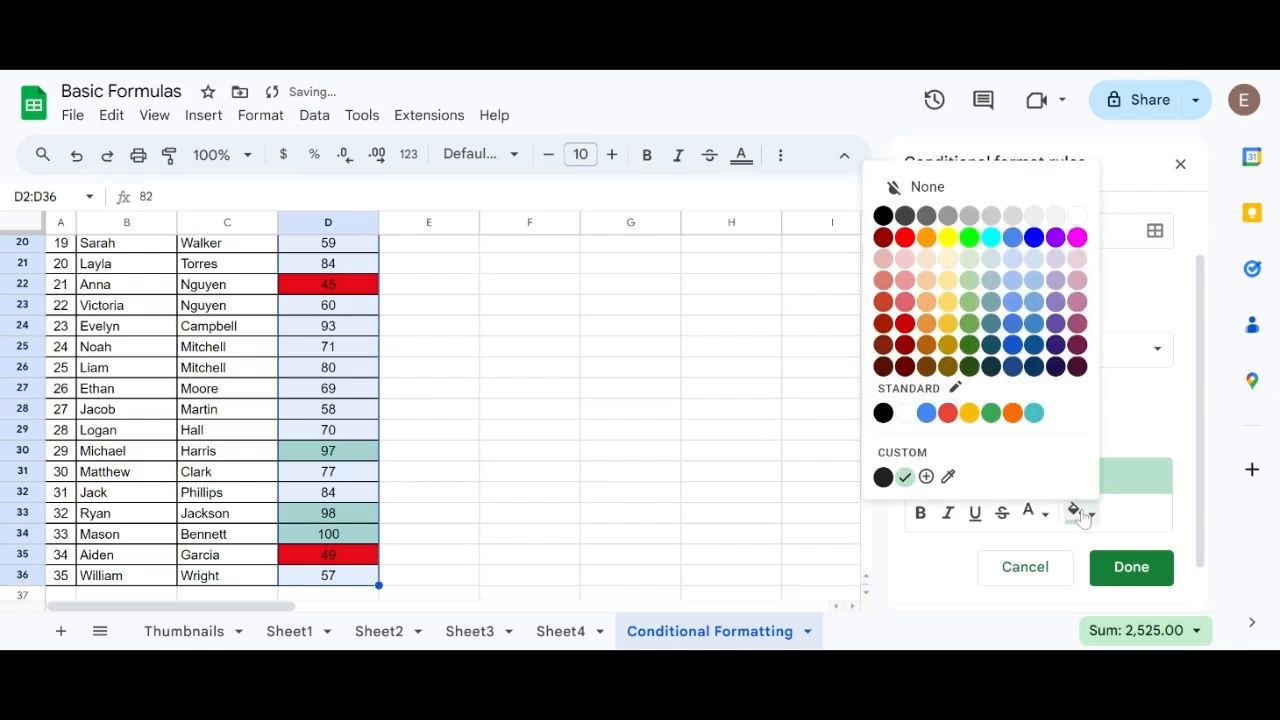
left_click(969, 238)
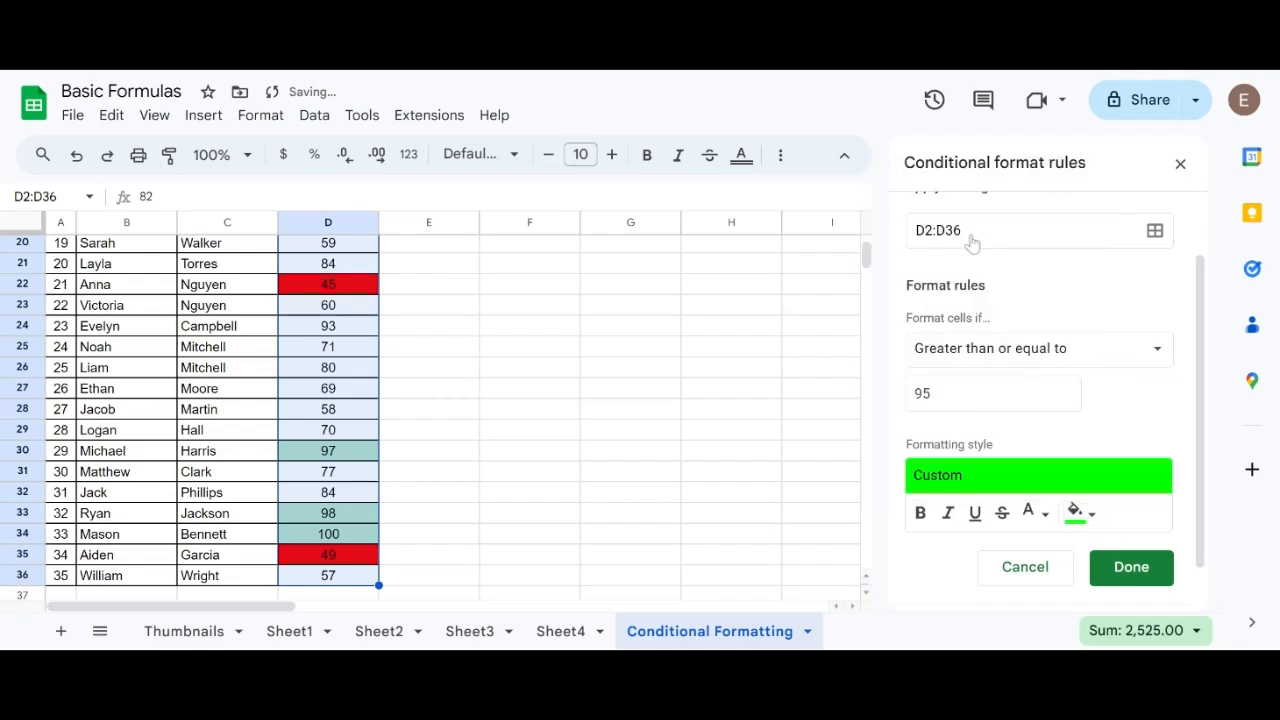
scroll(1108, 531, "down", 1)
left_click(1124, 525)
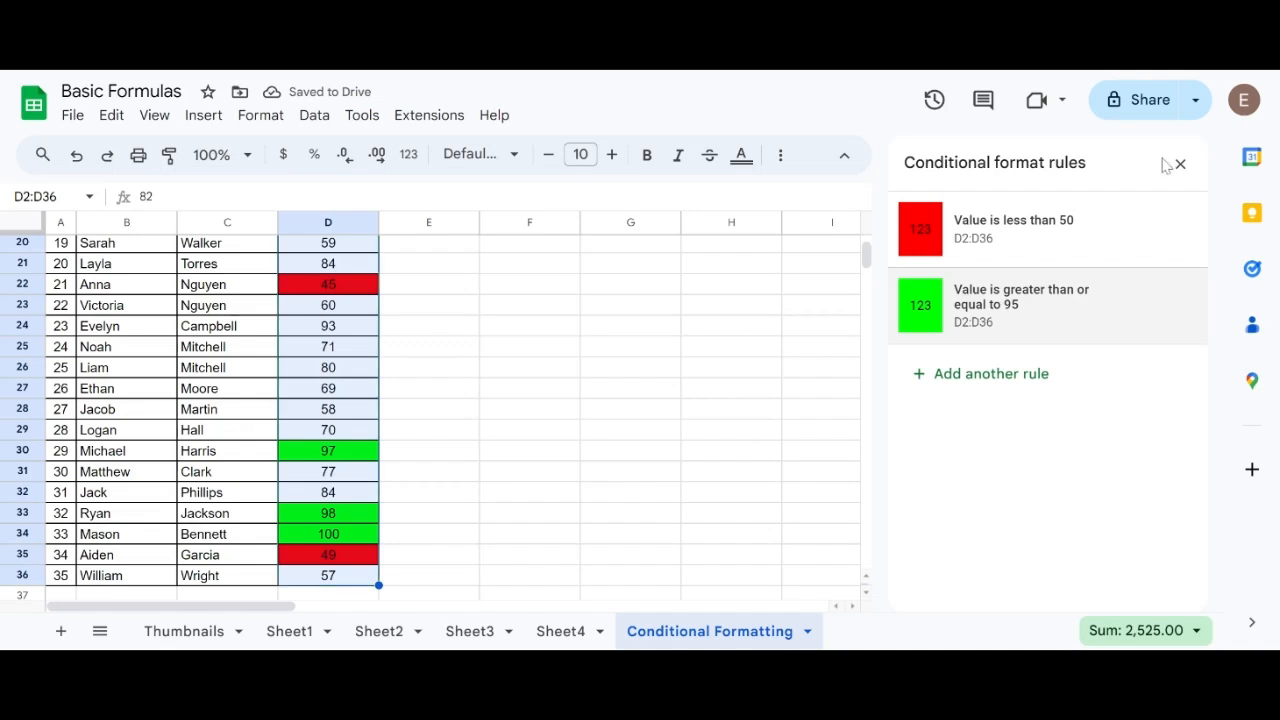
key("Escape")
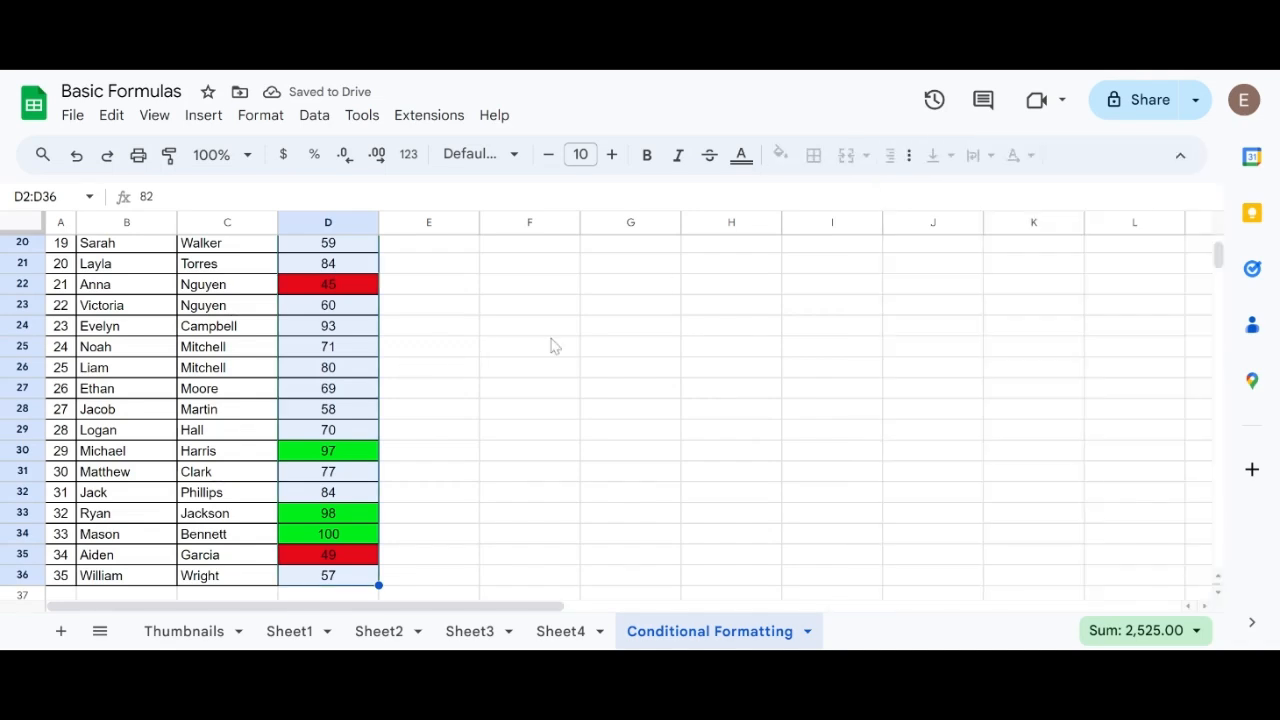
Deselect the score range and review the red and green highlighting across the Score column.
left_click(411, 388)
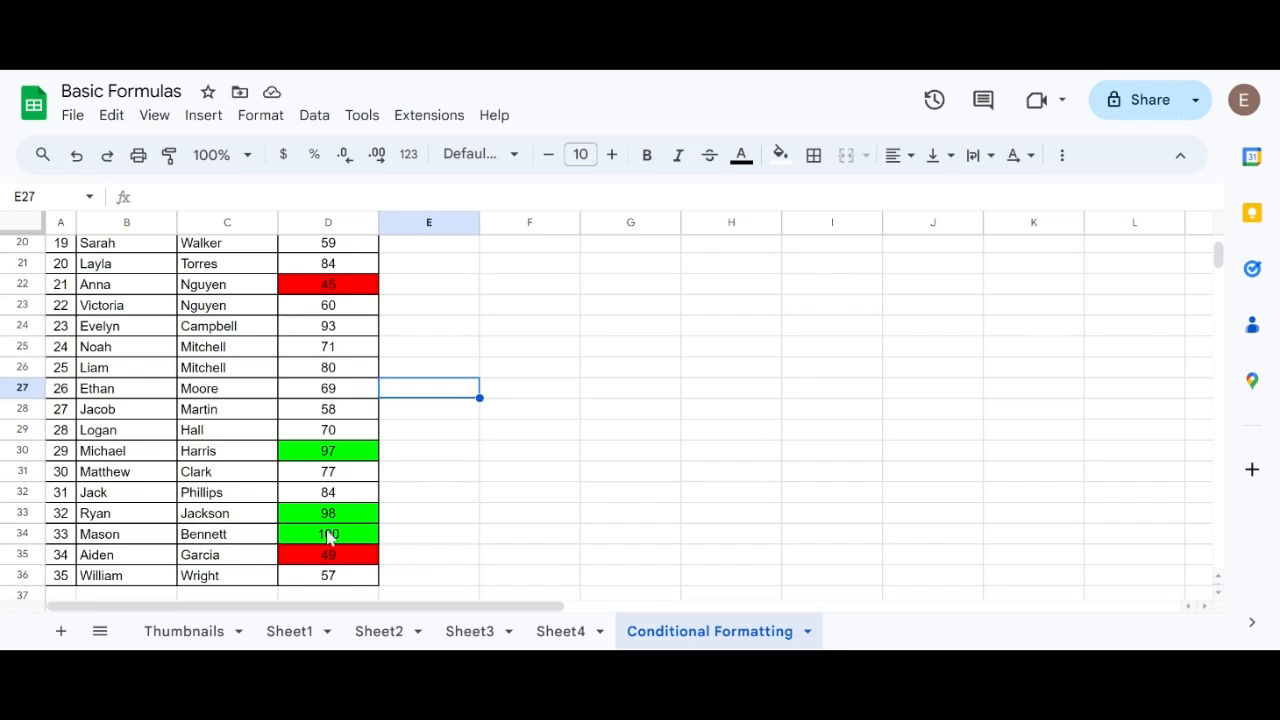
scroll(365, 537, "up", 6)
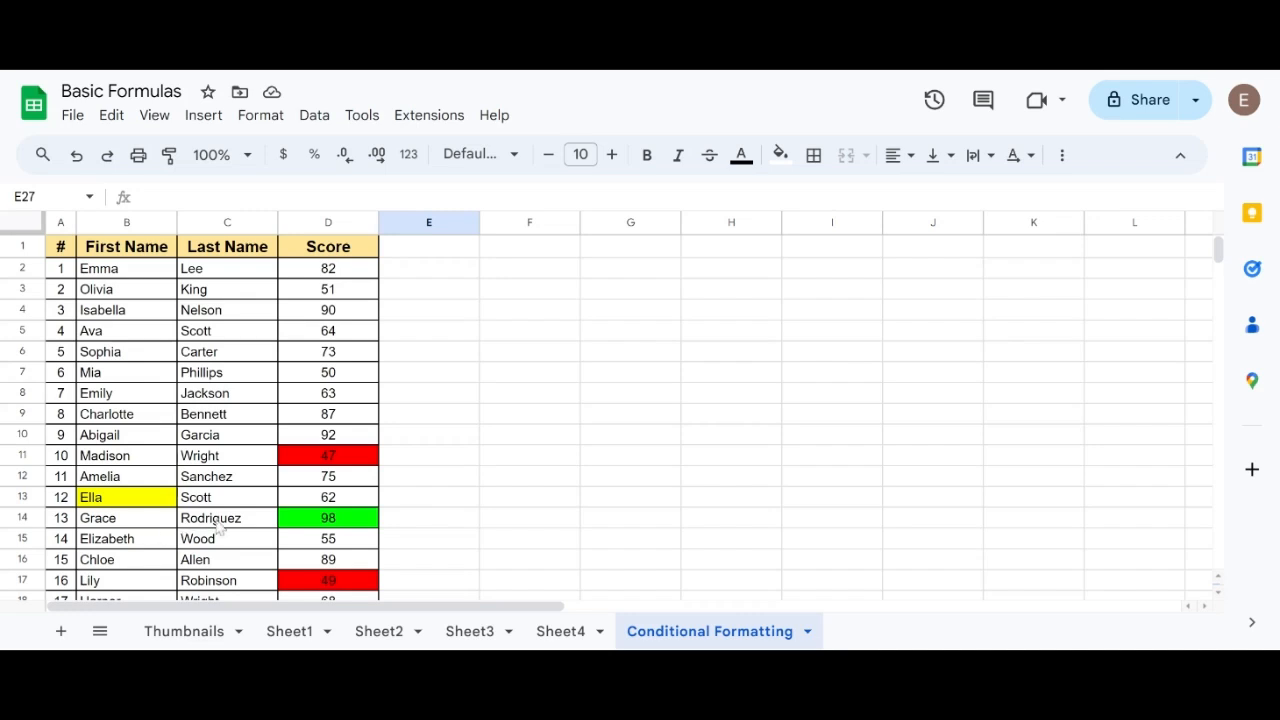
left_click(547, 301)
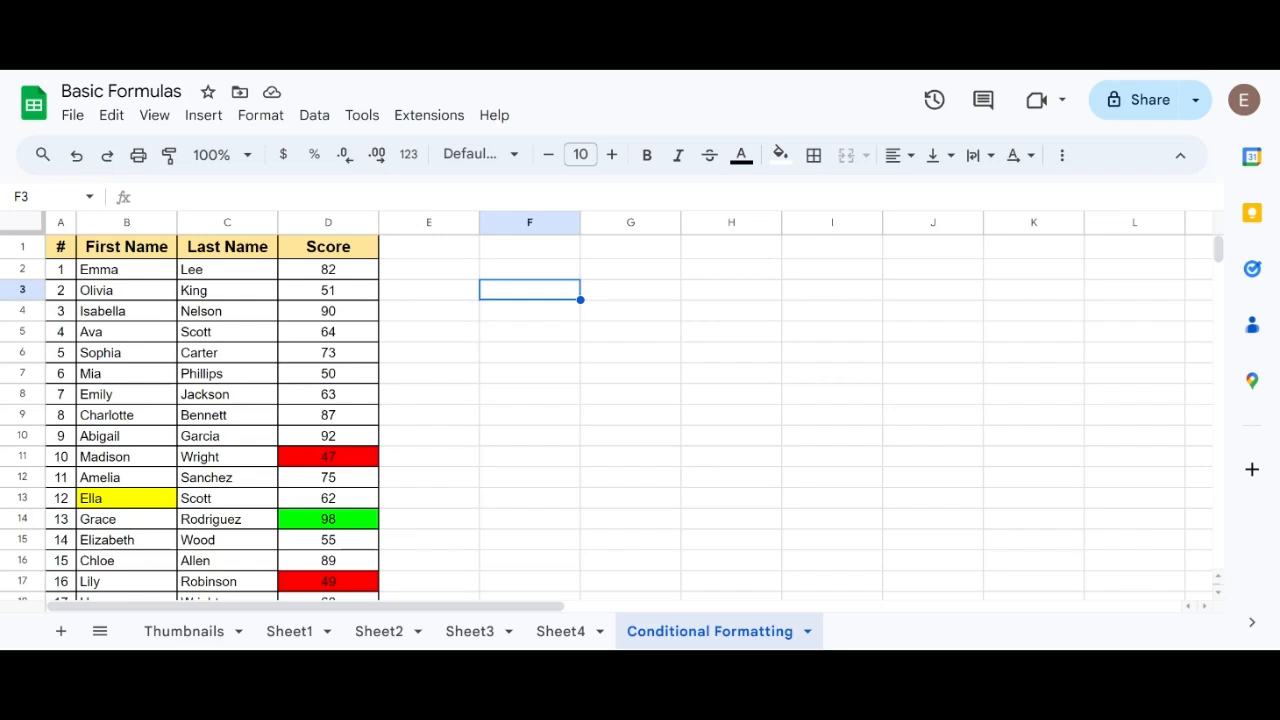